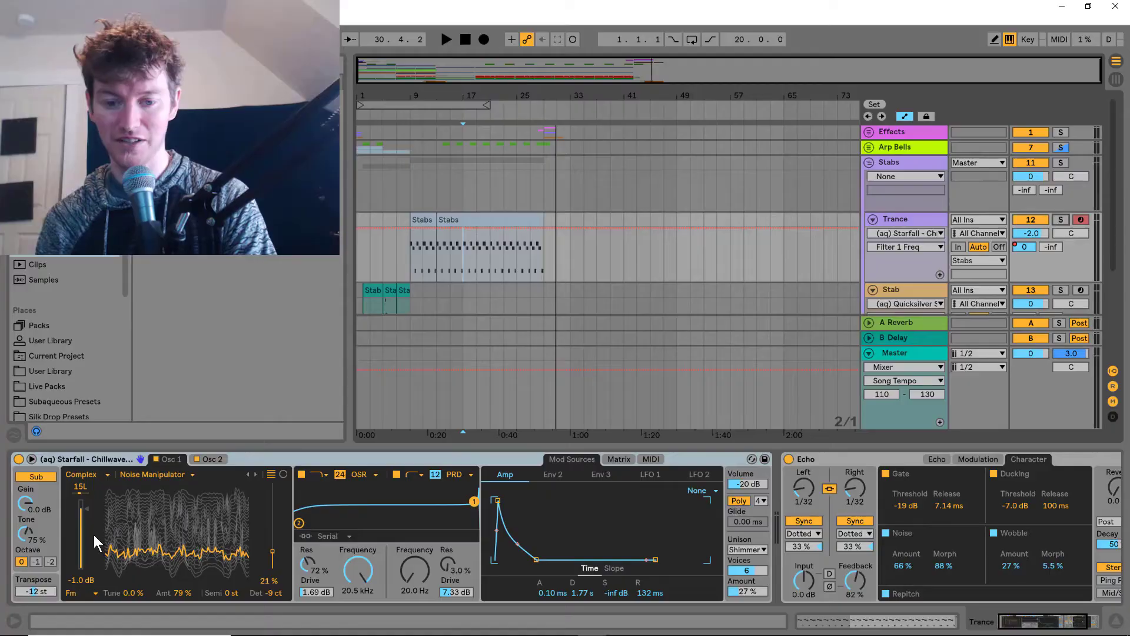
# - Replace the Starfall instrument on the Trance track with a default Wavetable and switch off the Echo effect
pyautogui.click(108, 457)
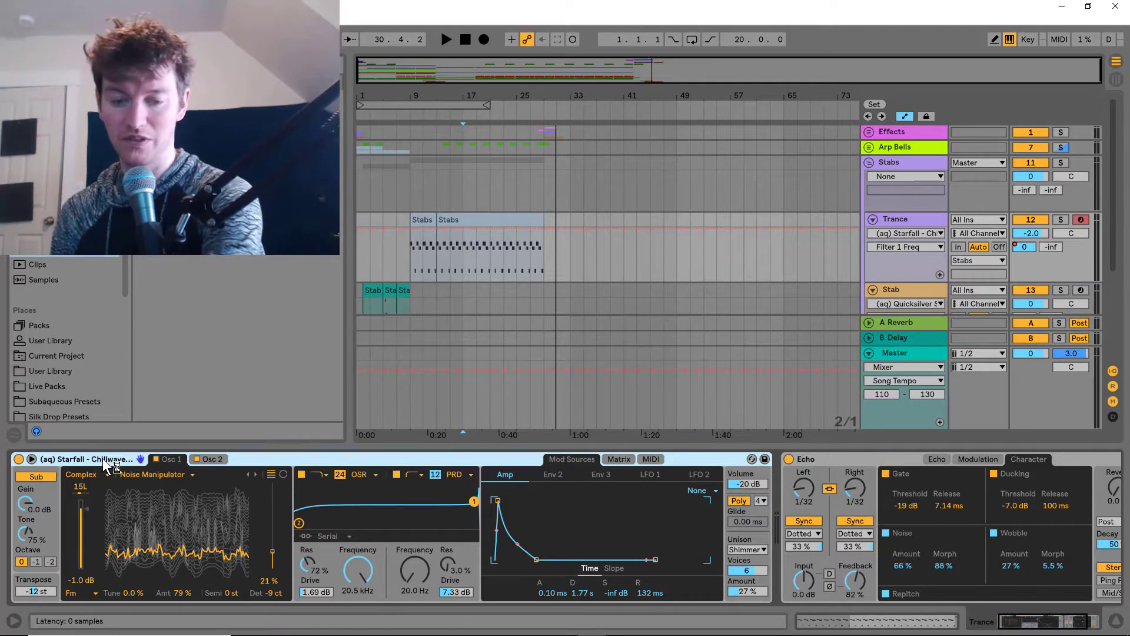
pyautogui.press('Delete')
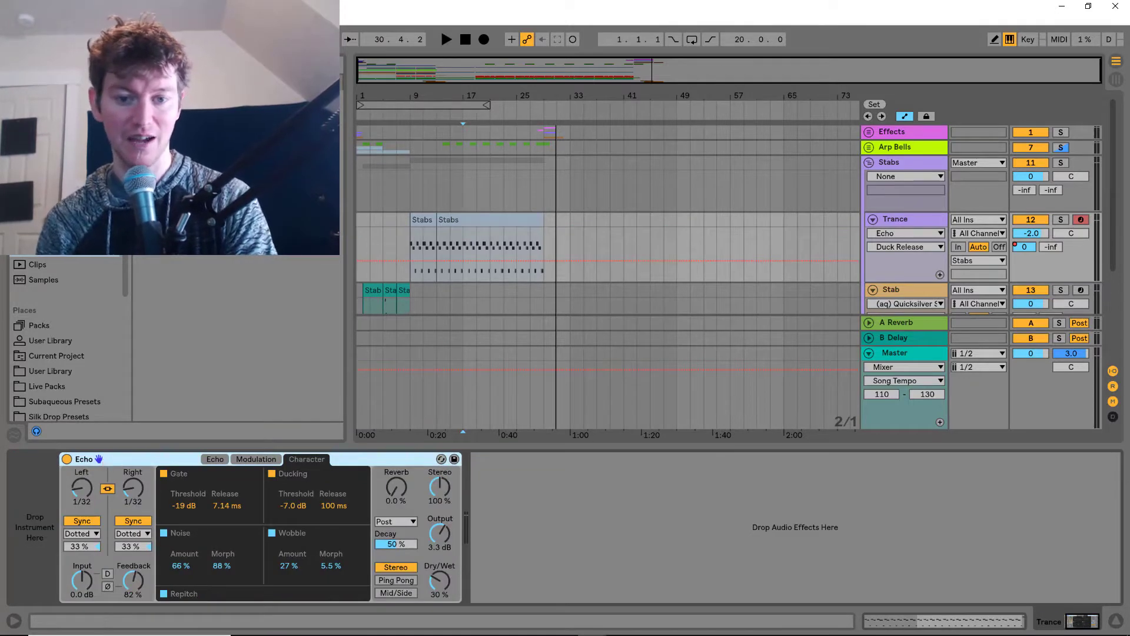
pyautogui.click(56, 189)
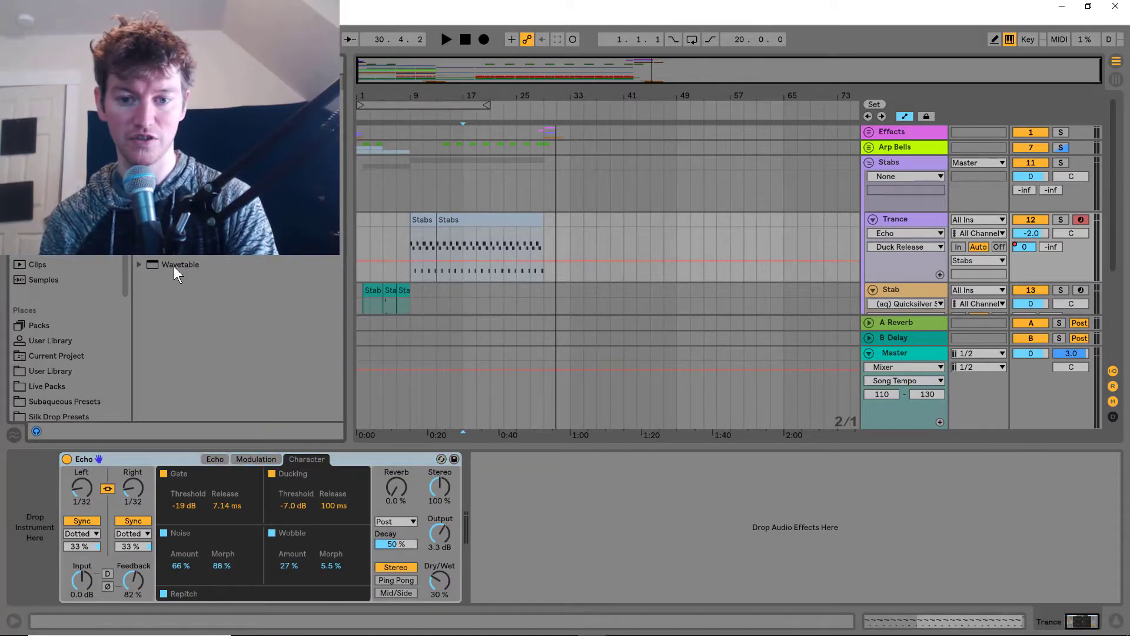
pyautogui.moveTo(174, 266); pyautogui.dragTo(38, 530)
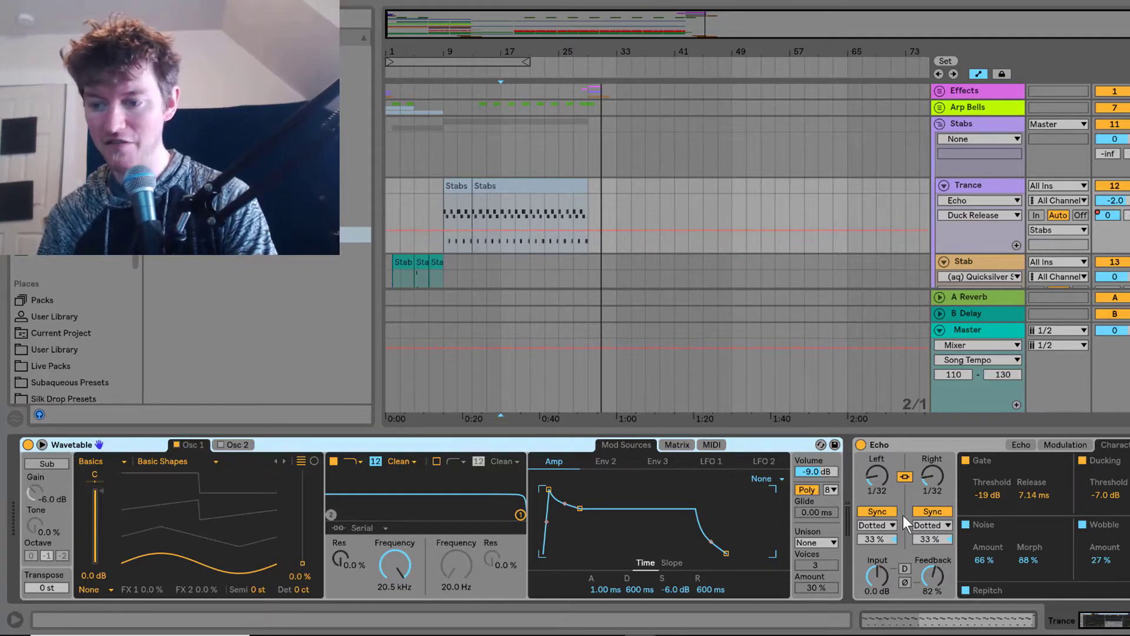
pyautogui.click(862, 445)
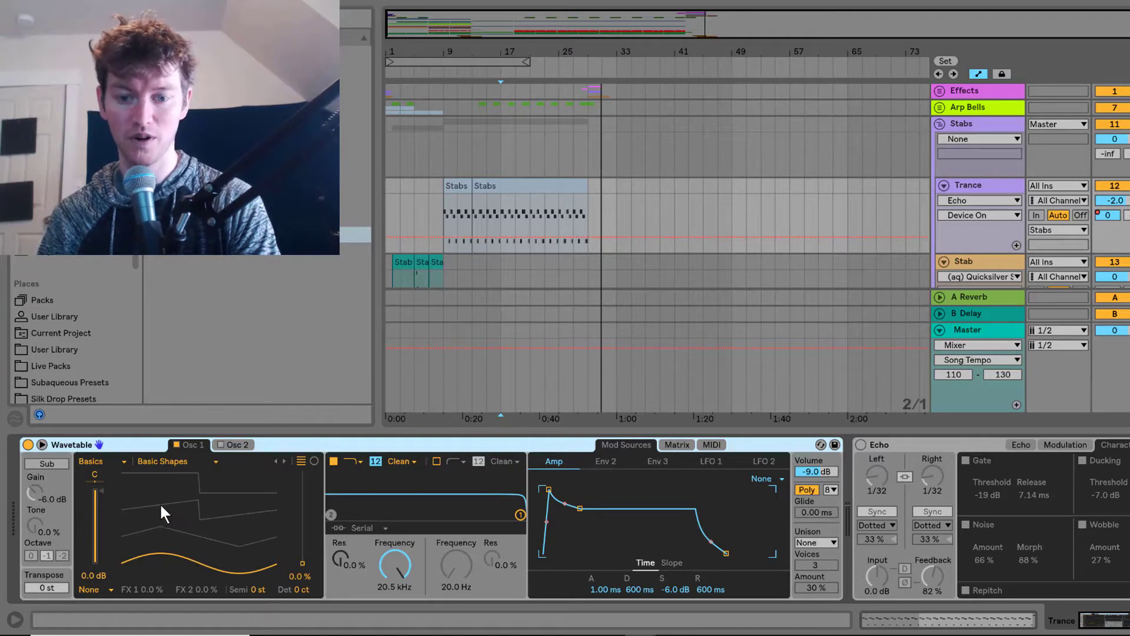
# - Load the Noise Manipulator wavetable from the Complex category into oscillator 1 and set its wavetable position to 46%
pyautogui.click(94, 462)
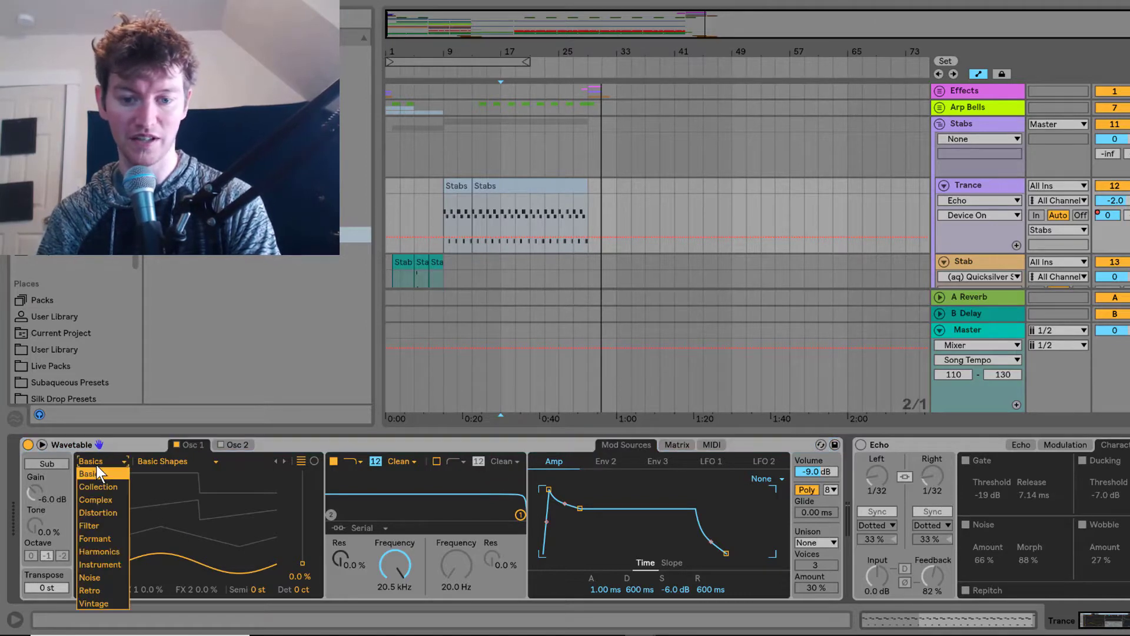
pyautogui.click(124, 500)
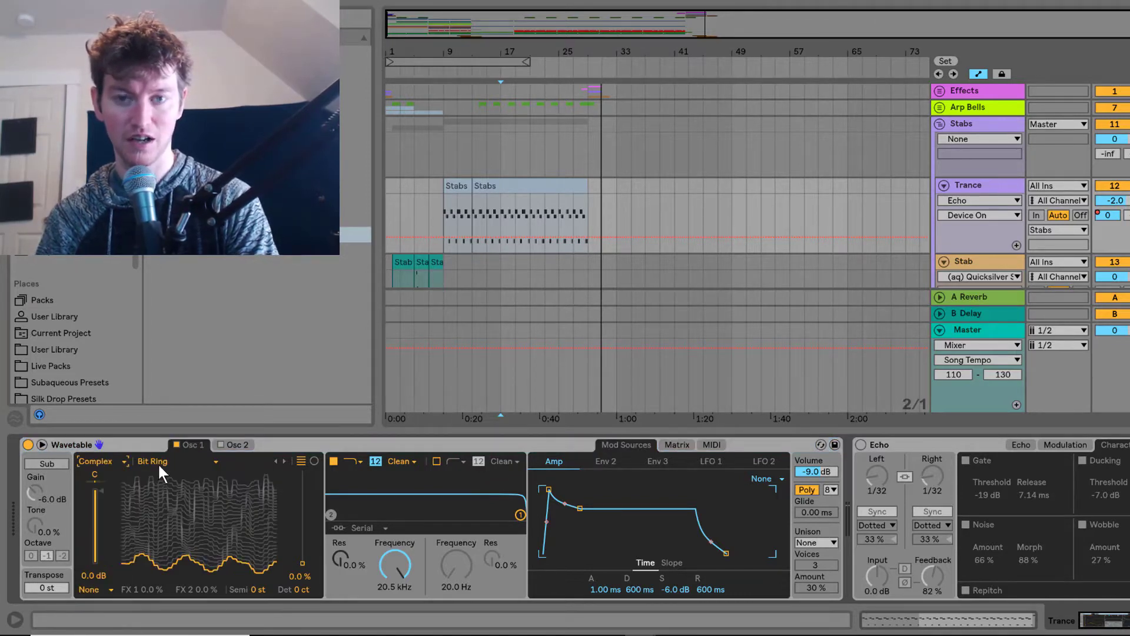
pyautogui.click(160, 468)
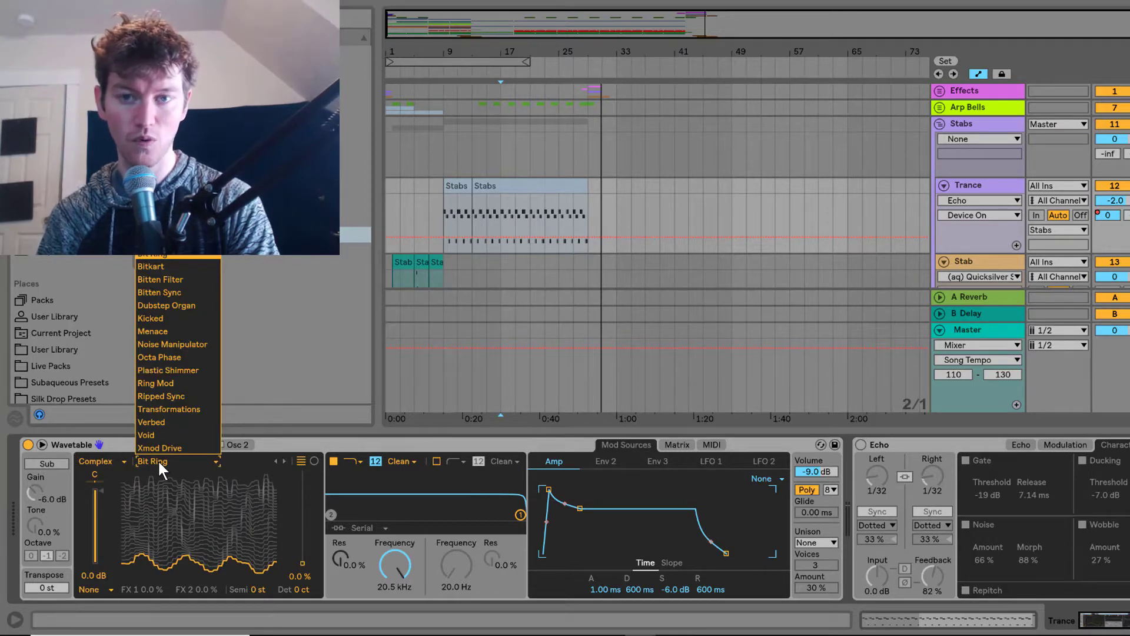
pyautogui.click(189, 344)
pyautogui.moveTo(216, 567); pyautogui.dragTo(216, 538)
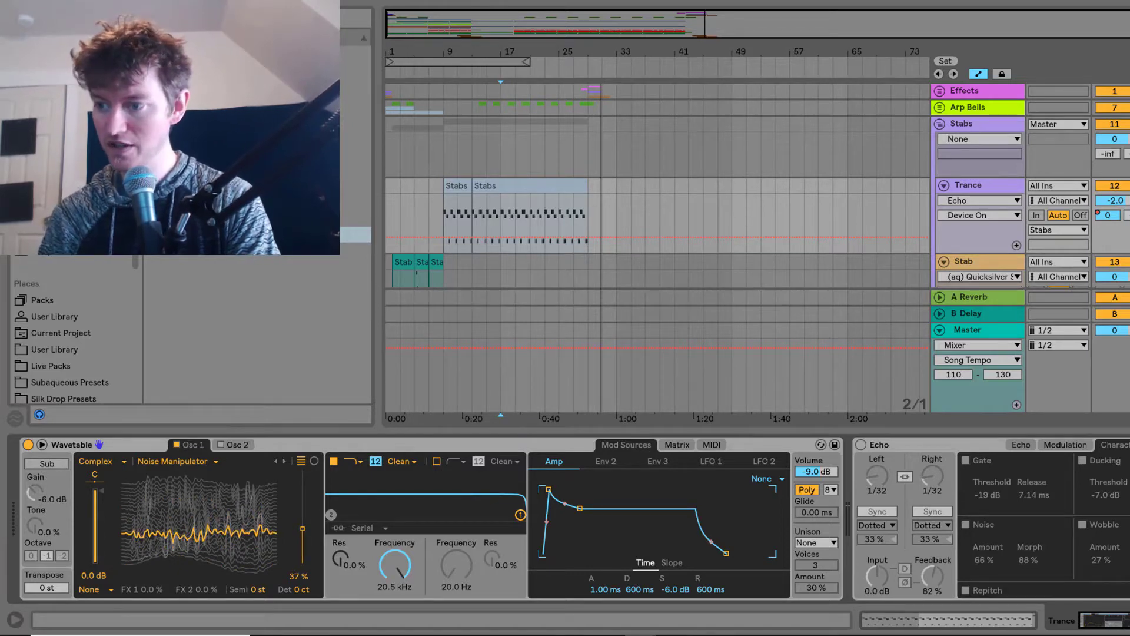
pyautogui.moveTo(224, 523); pyautogui.dragTo(195, 494)
# - Try the Bitkart wavetable in oscillator 1 and switch back to Noise Manipulator
pyautogui.click(146, 458)
pyautogui.click(151, 267)
pyautogui.click(158, 463)
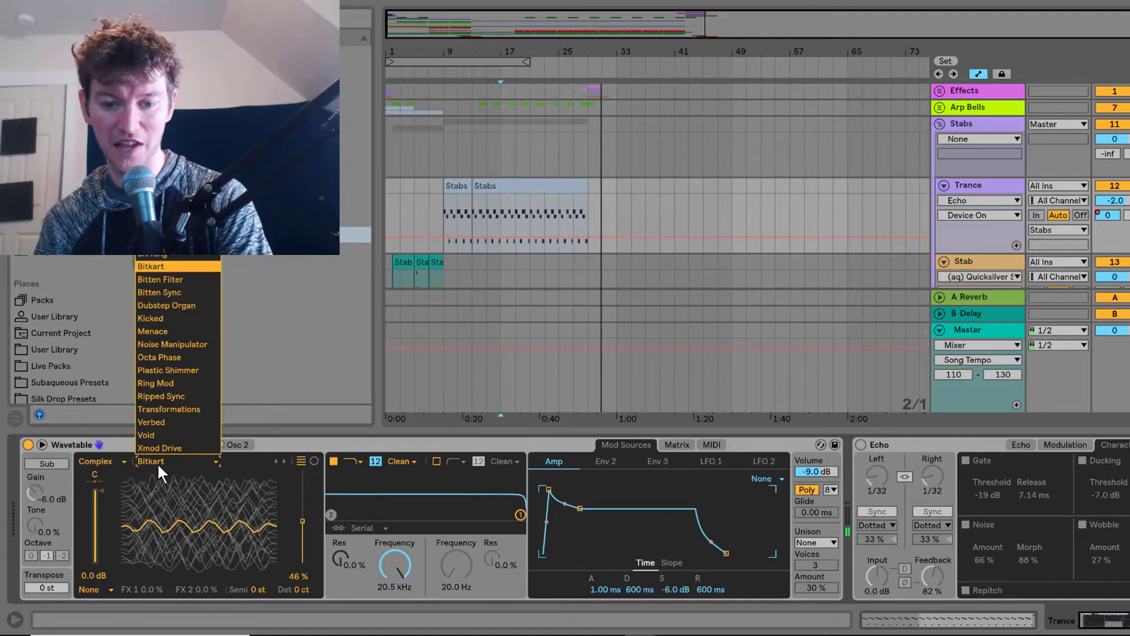
pyautogui.click(186, 343)
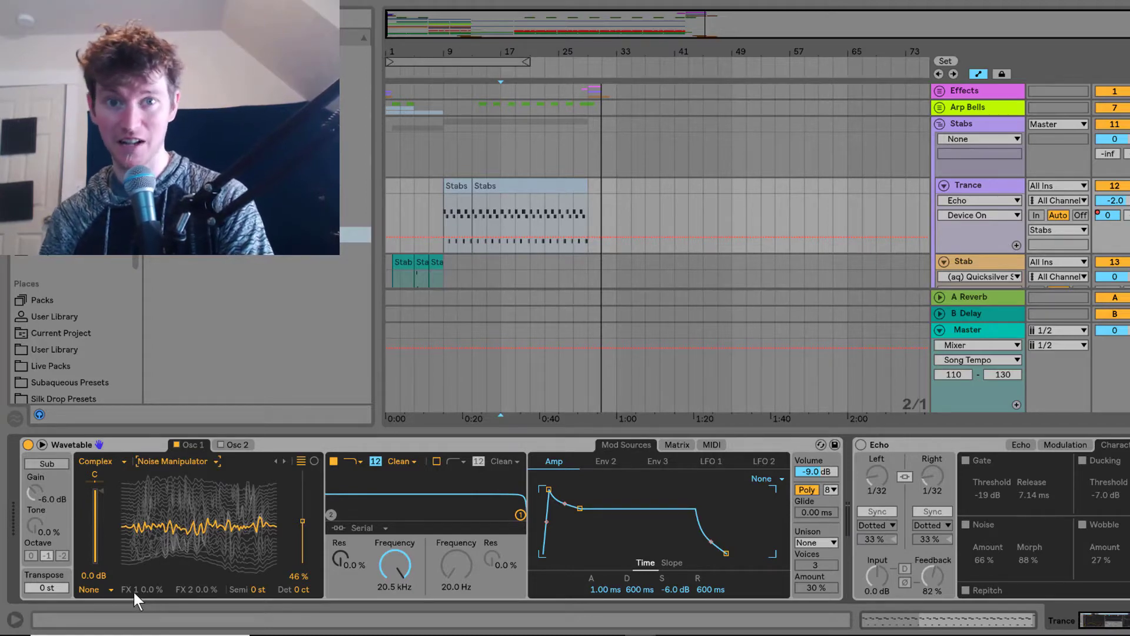
# - Set oscillator 1's effect mode to Fm with an amount of 79%
pyautogui.click(97, 588)
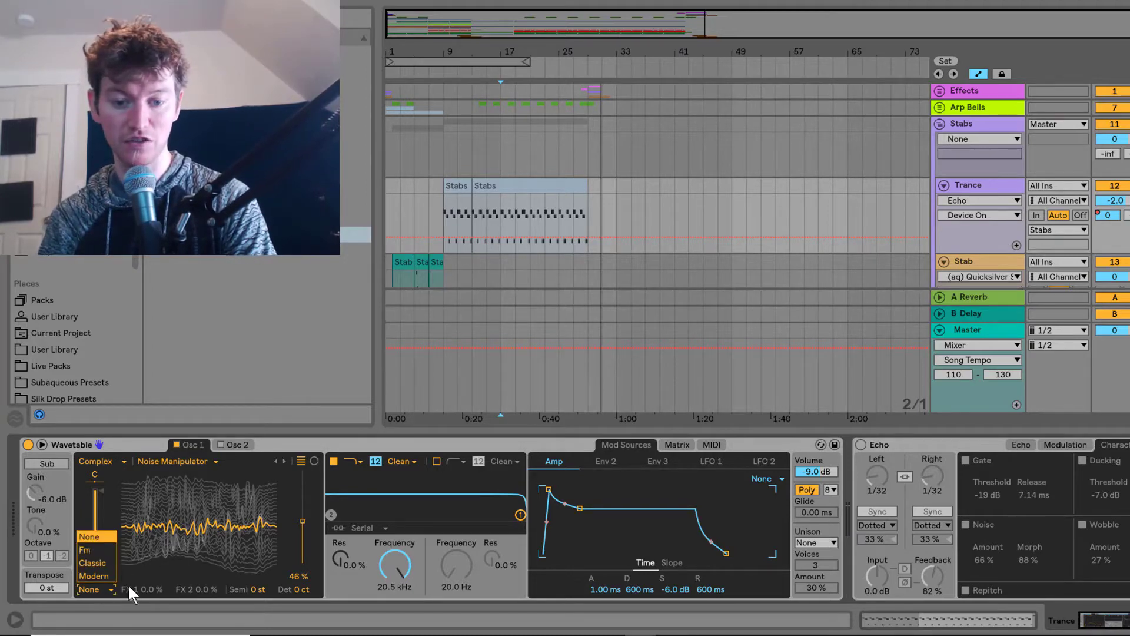
pyautogui.click(112, 551)
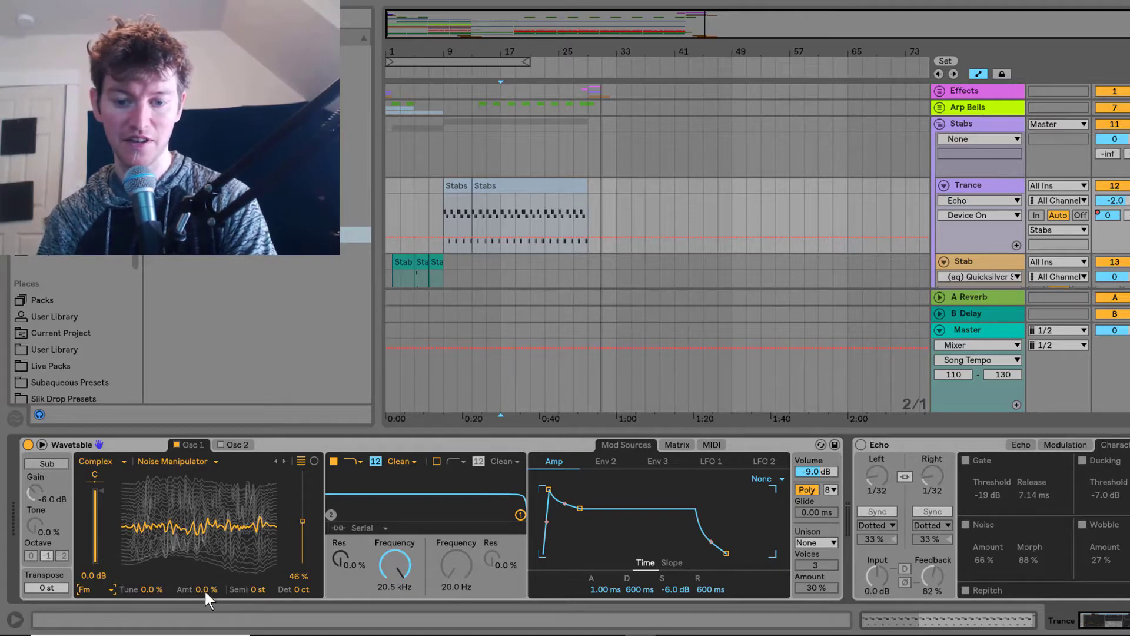
pyautogui.moveTo(203, 588)
pyautogui.mouseDown()
pyautogui.moveTo(203, 559)
pyautogui.moveTo(203, 585)
pyautogui.mouseUp()
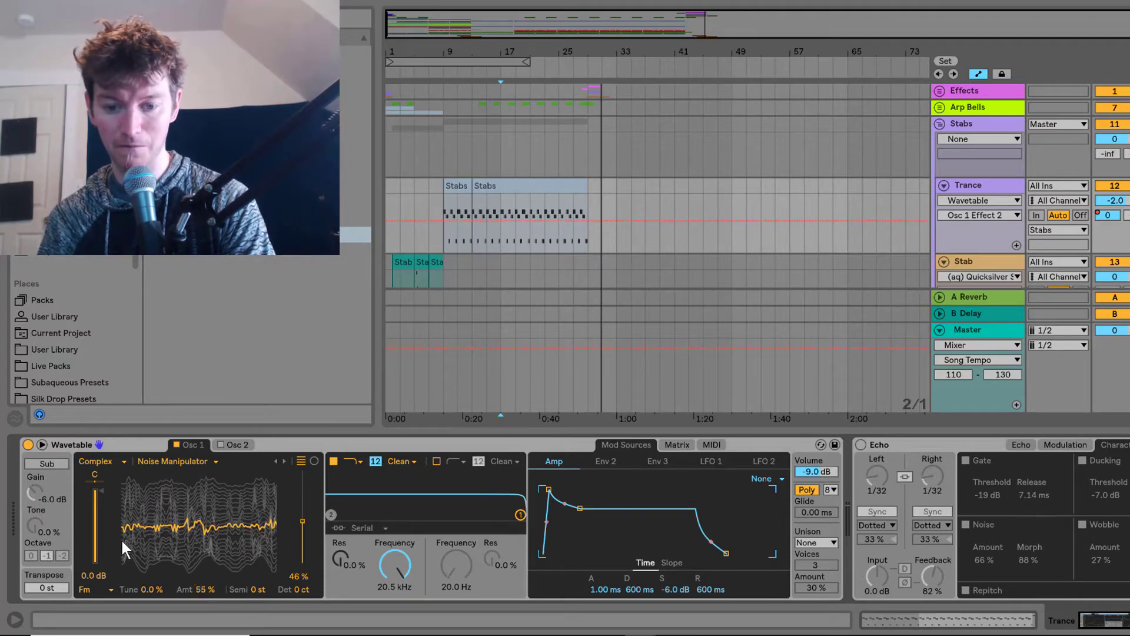
pyautogui.moveTo(201, 586); pyautogui.dragTo(204, 581)
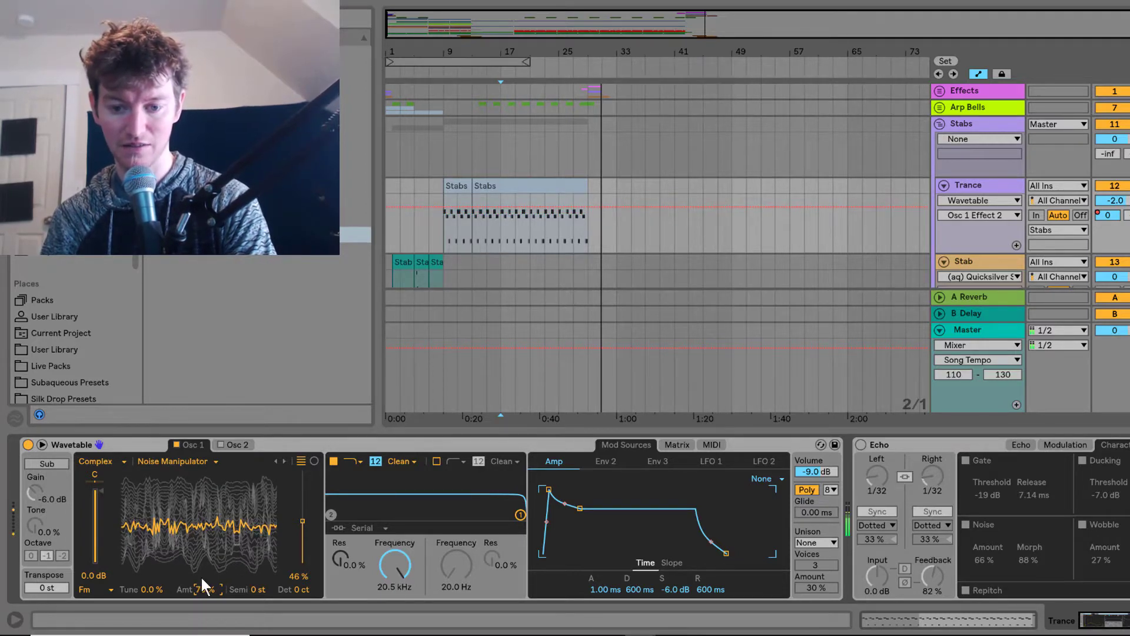
# - Set oscillator 1's wavetable position to 25% and its detune to -9 ct
pyautogui.moveTo(302, 521)
pyautogui.mouseDown()
pyautogui.moveTo(303, 552)
pyautogui.moveTo(303, 500)
pyautogui.moveTo(303, 539)
pyautogui.moveTo(302, 519)
pyautogui.mouseUp()
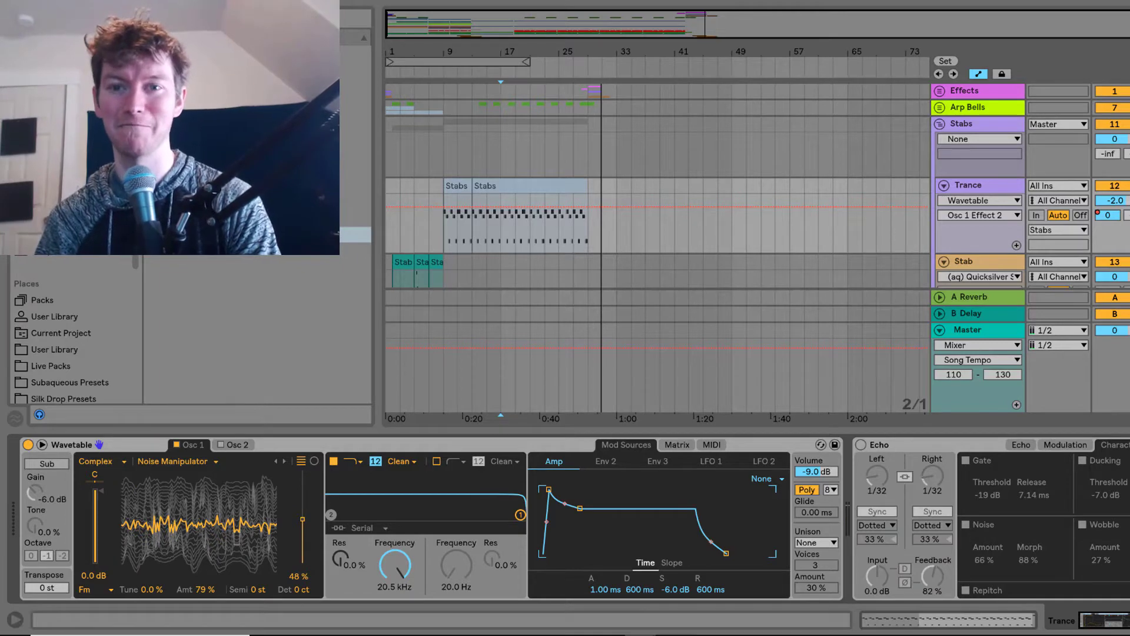
pyautogui.moveTo(303, 520); pyautogui.dragTo(302, 540)
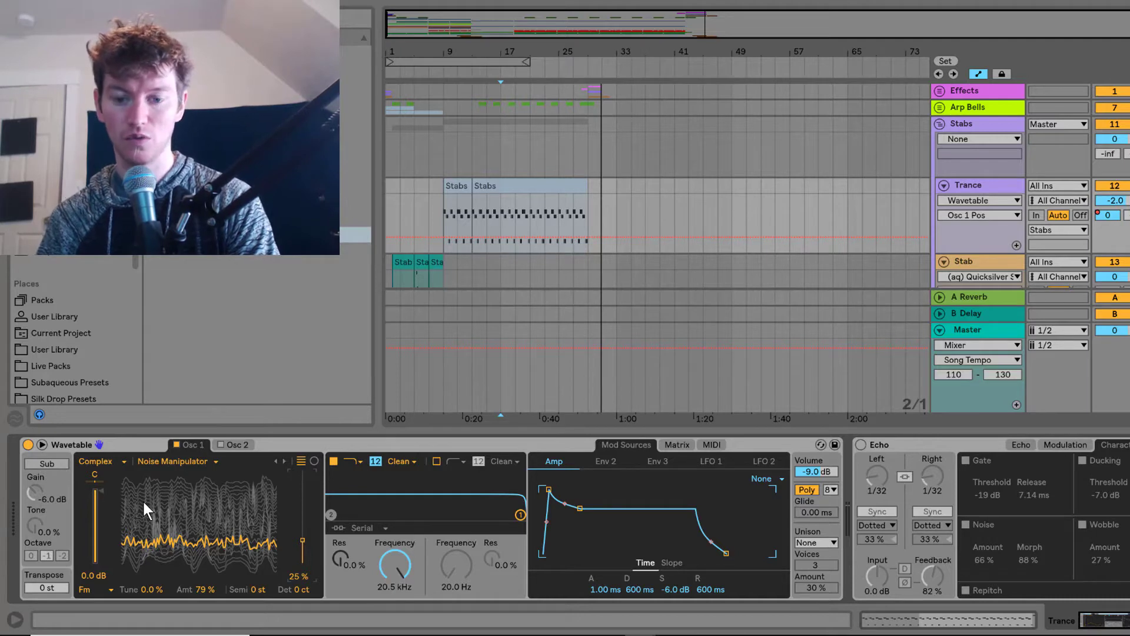
pyautogui.moveTo(299, 589); pyautogui.dragTo(299, 598)
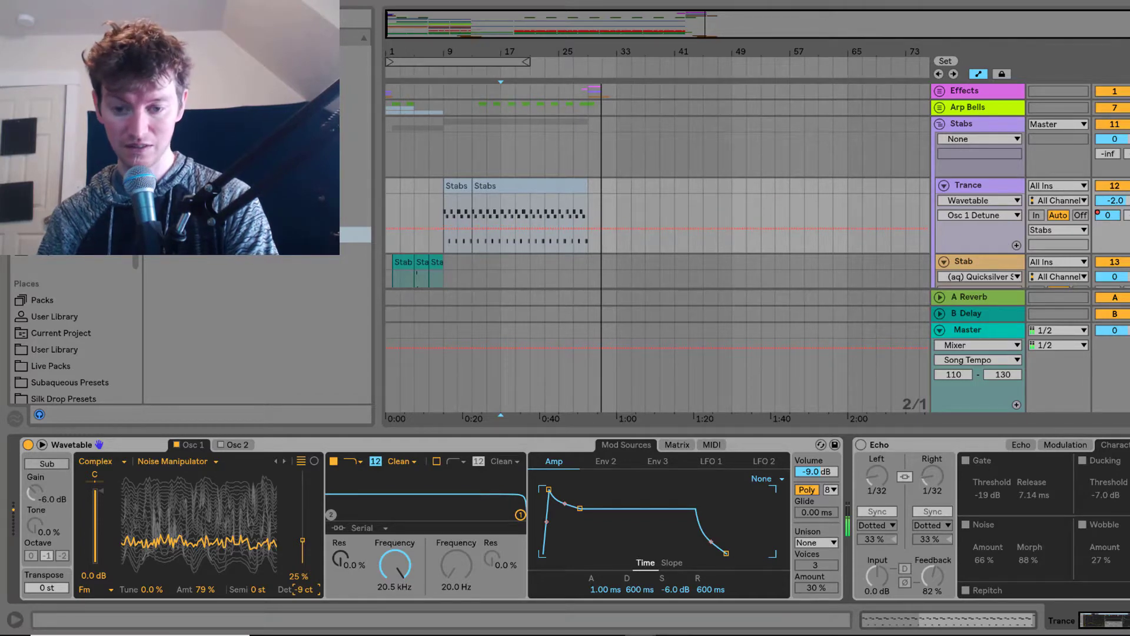
# - Enable oscillator 2, load the Sloppy Saw wavetable from the Vintage category and set its position to 100%
pyautogui.click(221, 444)
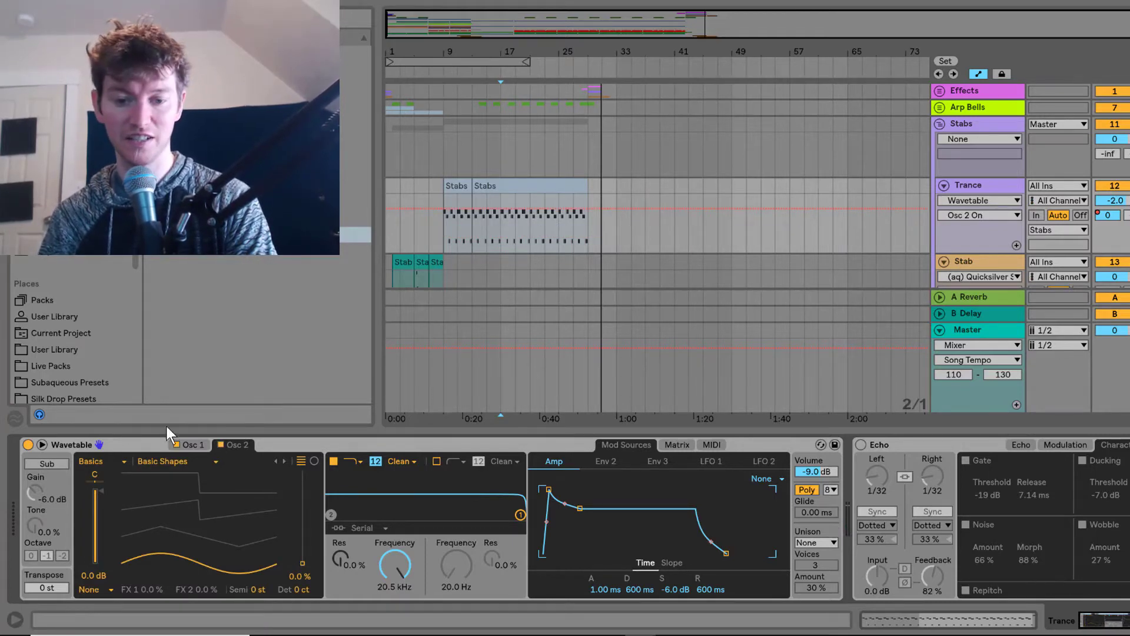
pyautogui.click(108, 461)
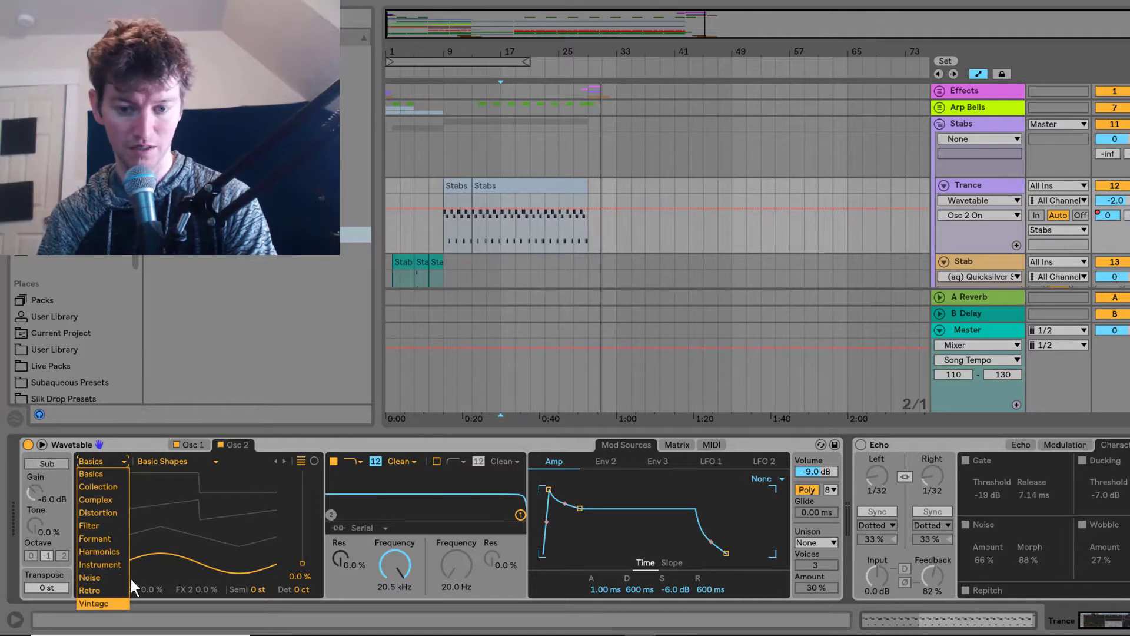
pyautogui.click(125, 603)
pyautogui.click(176, 462)
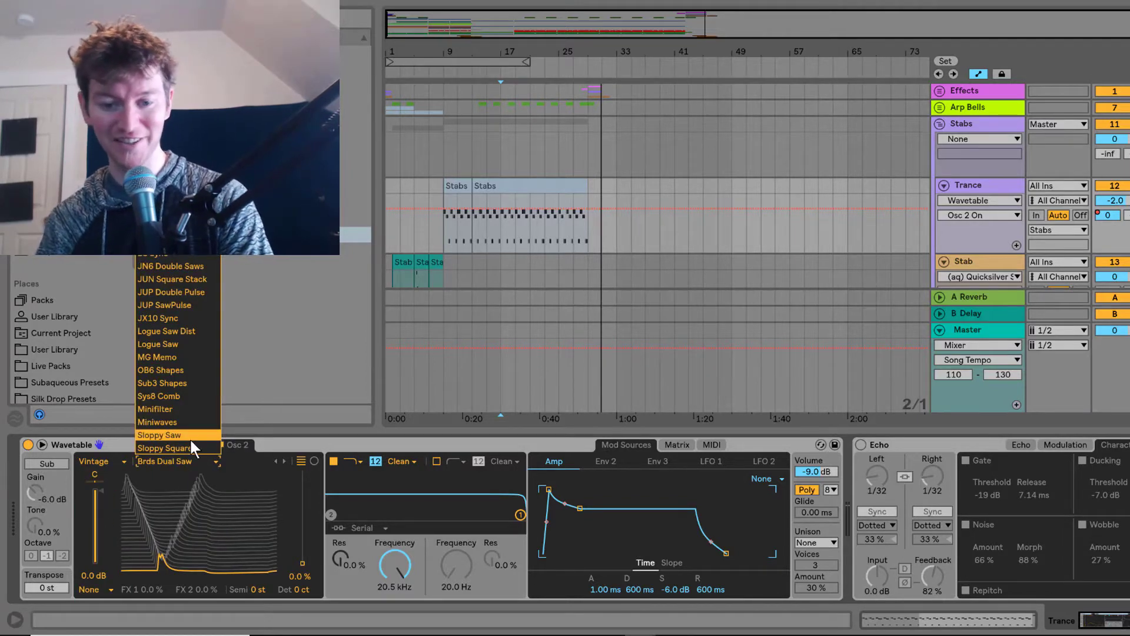
pyautogui.click(191, 439)
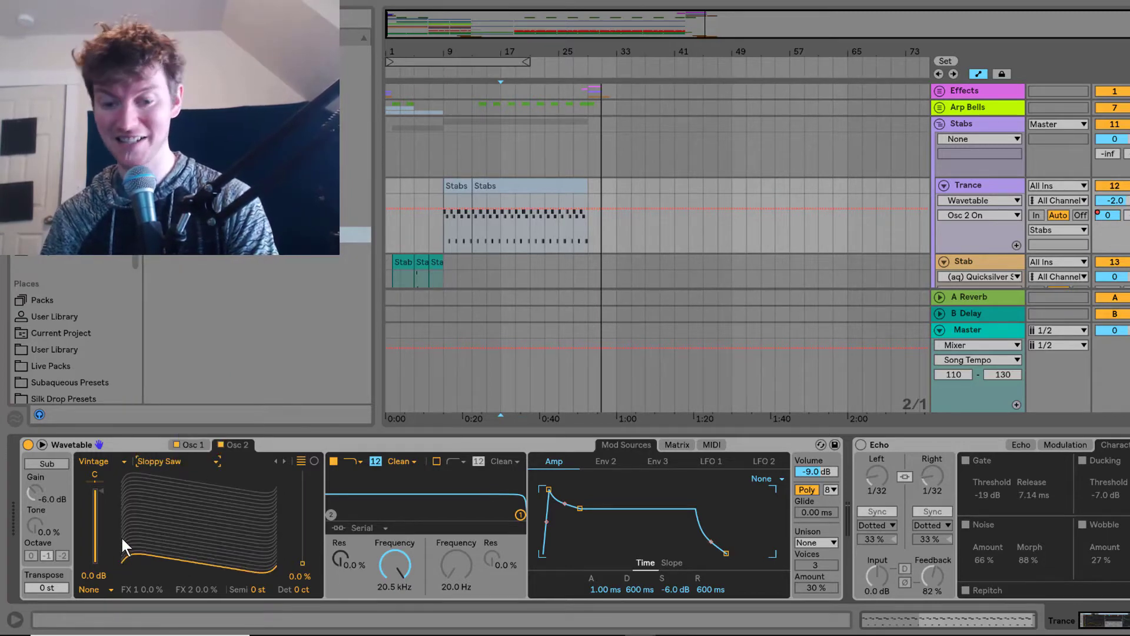
pyautogui.moveTo(302, 555); pyautogui.dragTo(302, 471)
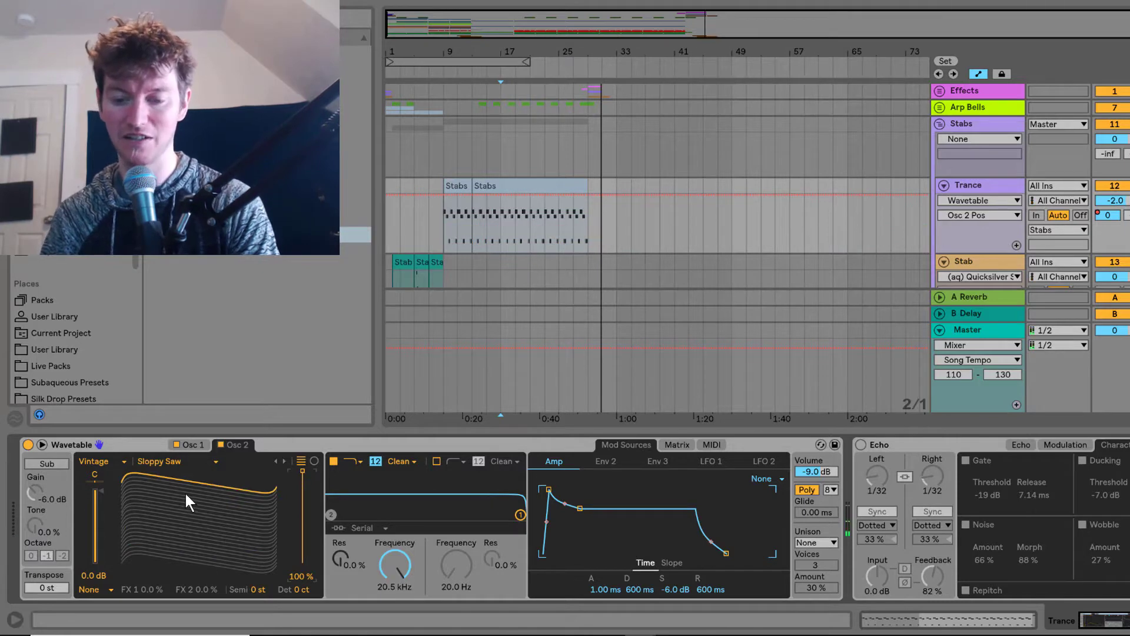
# - Set oscillator 2's effect mode to Classic with a pulse width of 56%
pyautogui.click(110, 587)
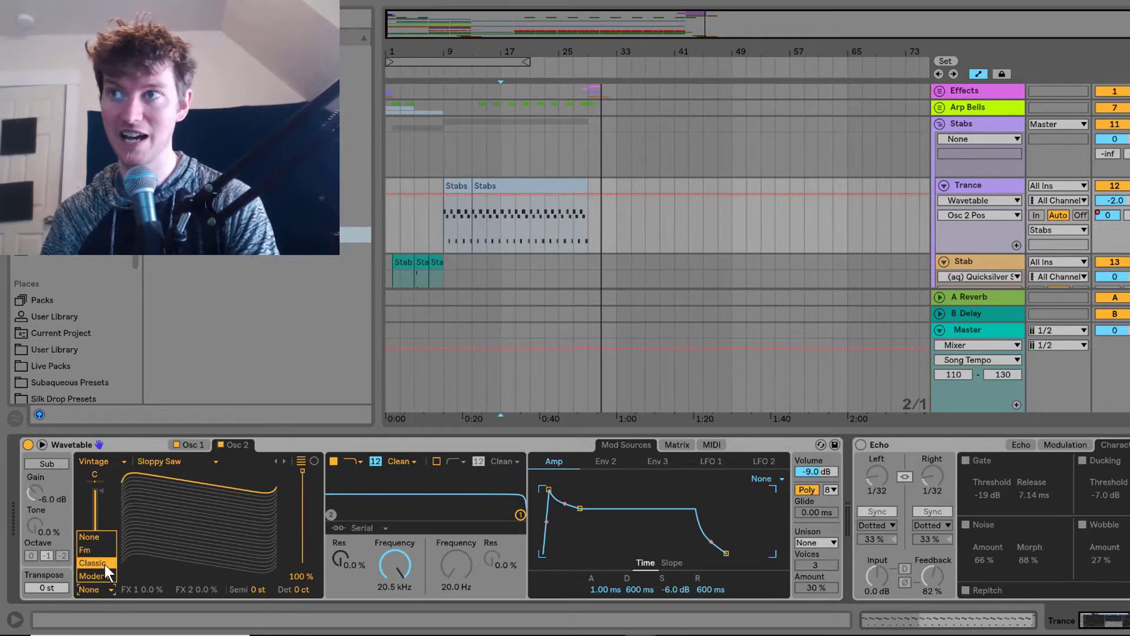
pyautogui.click(104, 562)
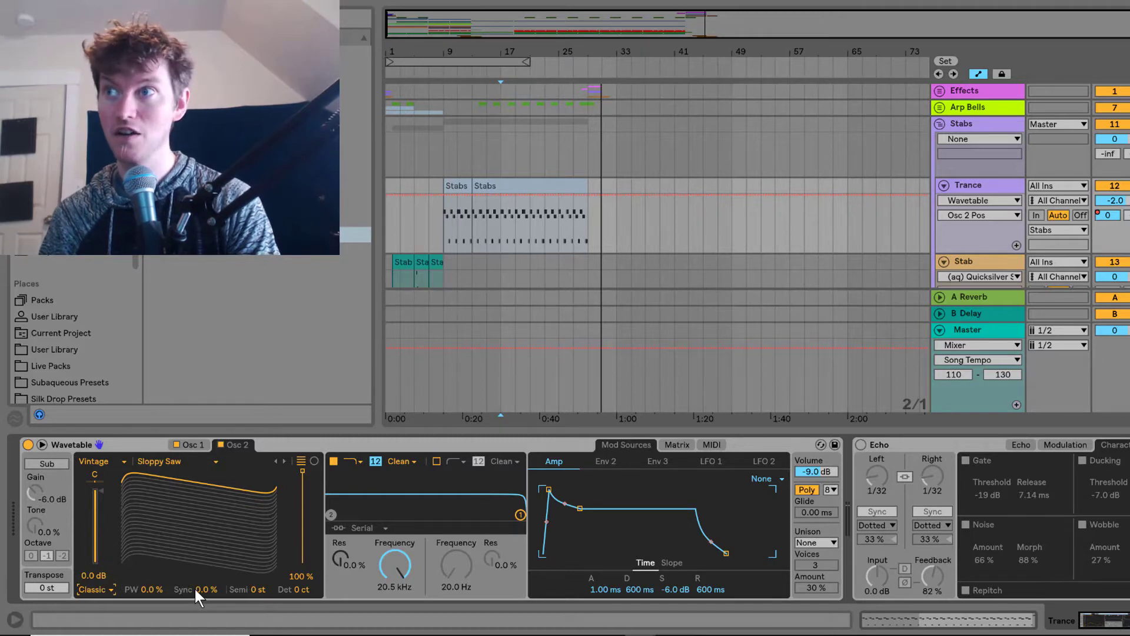
pyautogui.moveTo(154, 589); pyautogui.dragTo(130, 499)
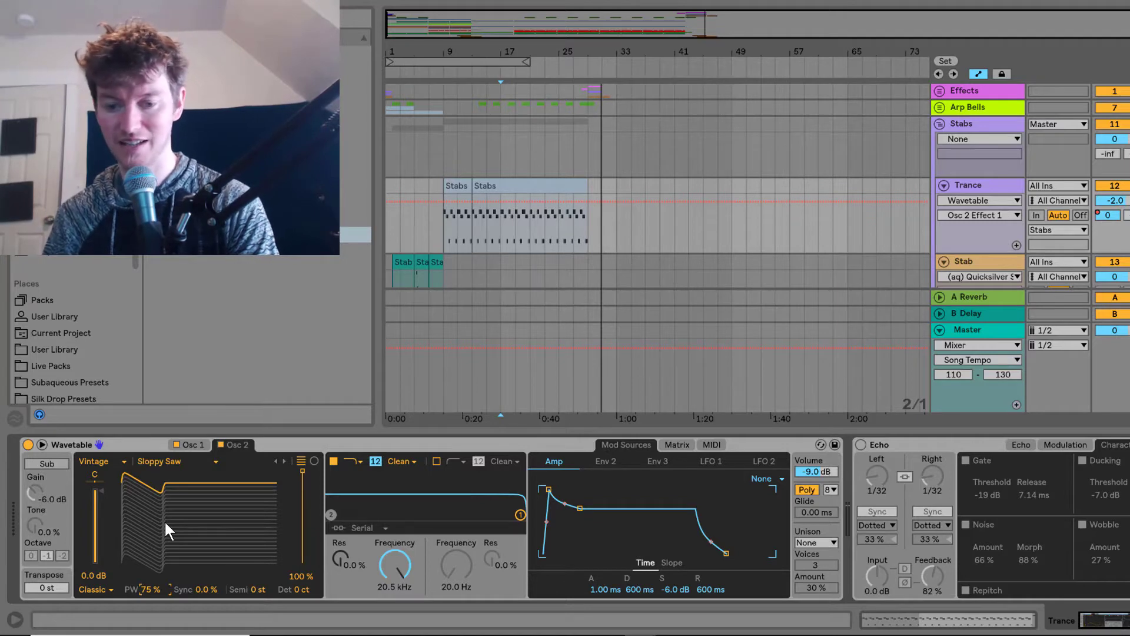
pyautogui.moveTo(302, 517); pyautogui.dragTo(302, 588)
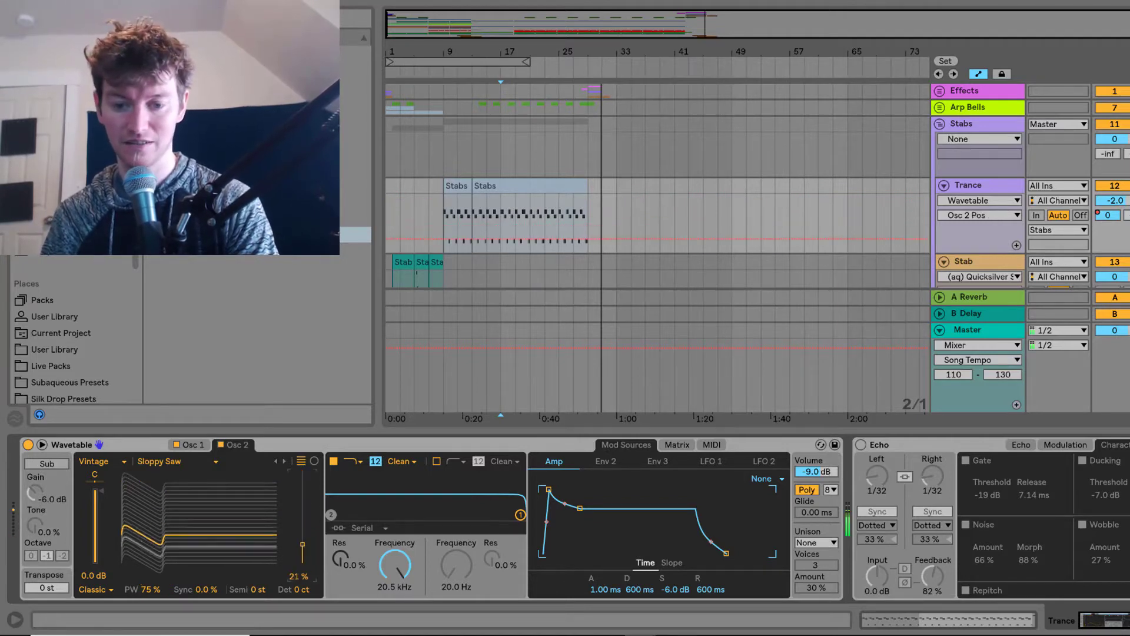
pyautogui.moveTo(302, 545); pyautogui.dragTo(302, 471)
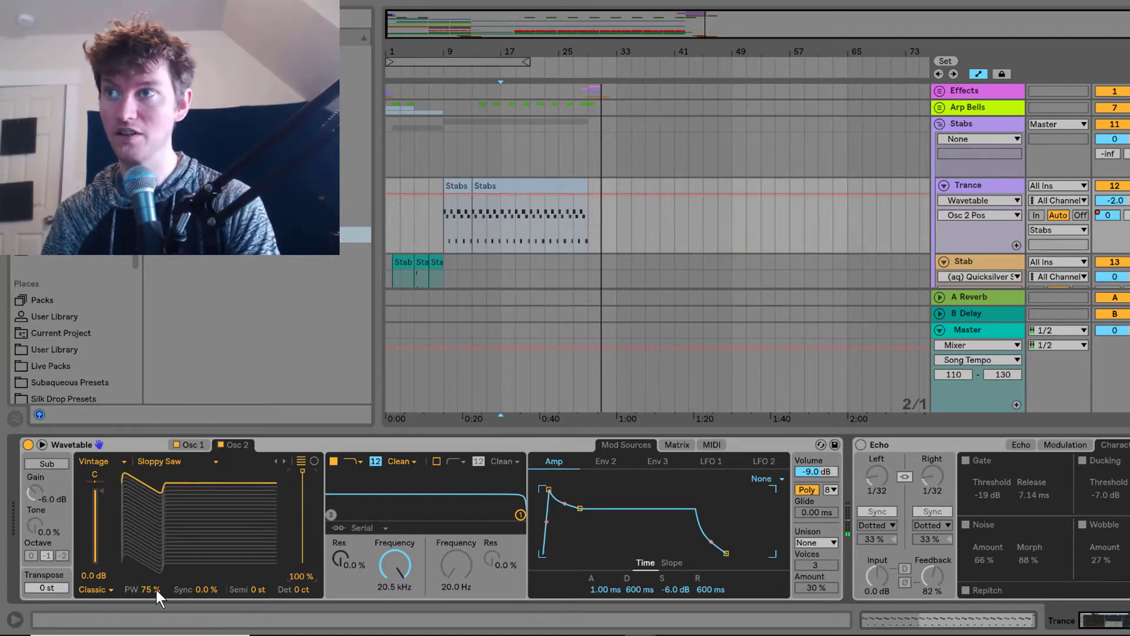
pyautogui.moveTo(157, 589); pyautogui.dragTo(157, 600)
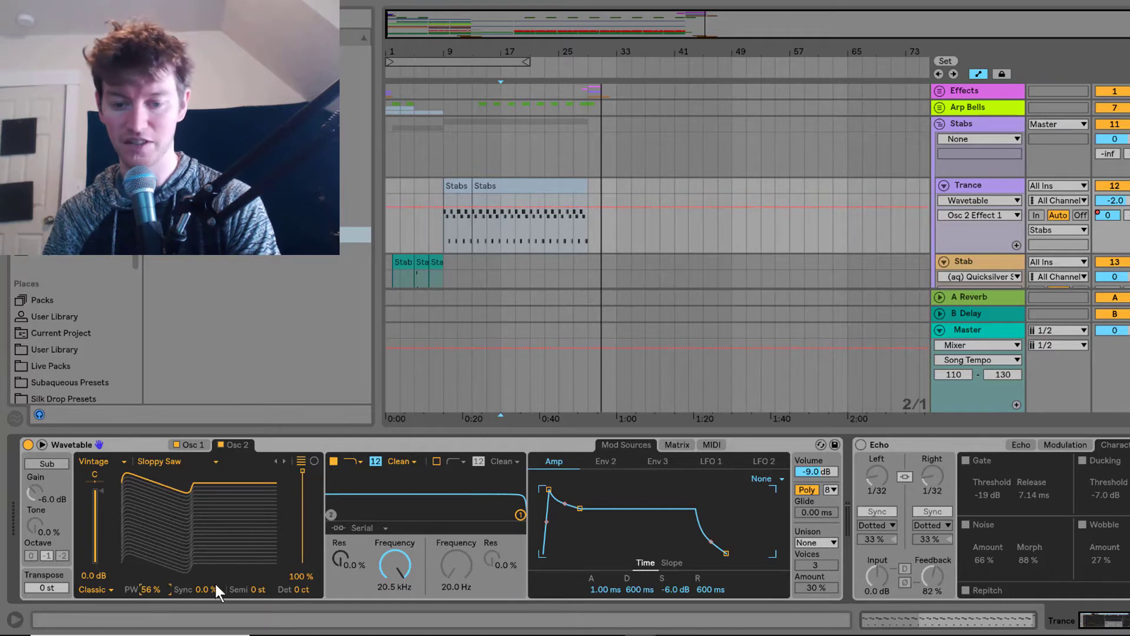
# - Set oscillator 2's Sync amount to 10% and its wavetable position to 74%
pyautogui.moveTo(216, 585); pyautogui.dragTo(216, 557)
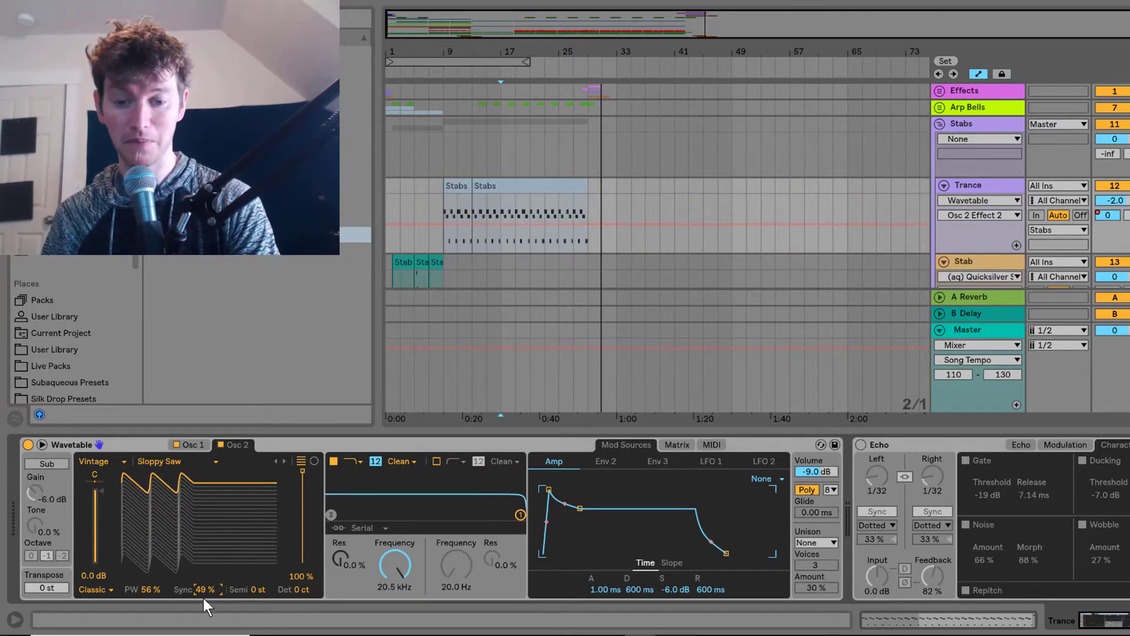
pyautogui.moveTo(213, 590); pyautogui.dragTo(214, 625)
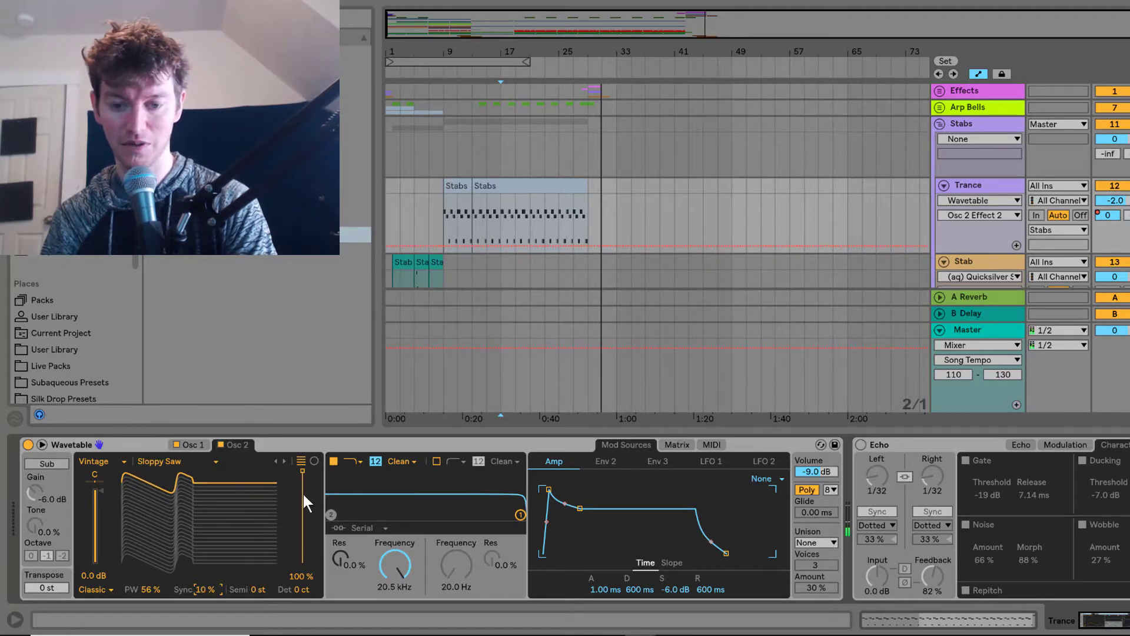
pyautogui.moveTo(303, 499)
pyautogui.mouseDown()
pyautogui.moveTo(302, 546)
pyautogui.moveTo(299, 495)
pyautogui.mouseUp()
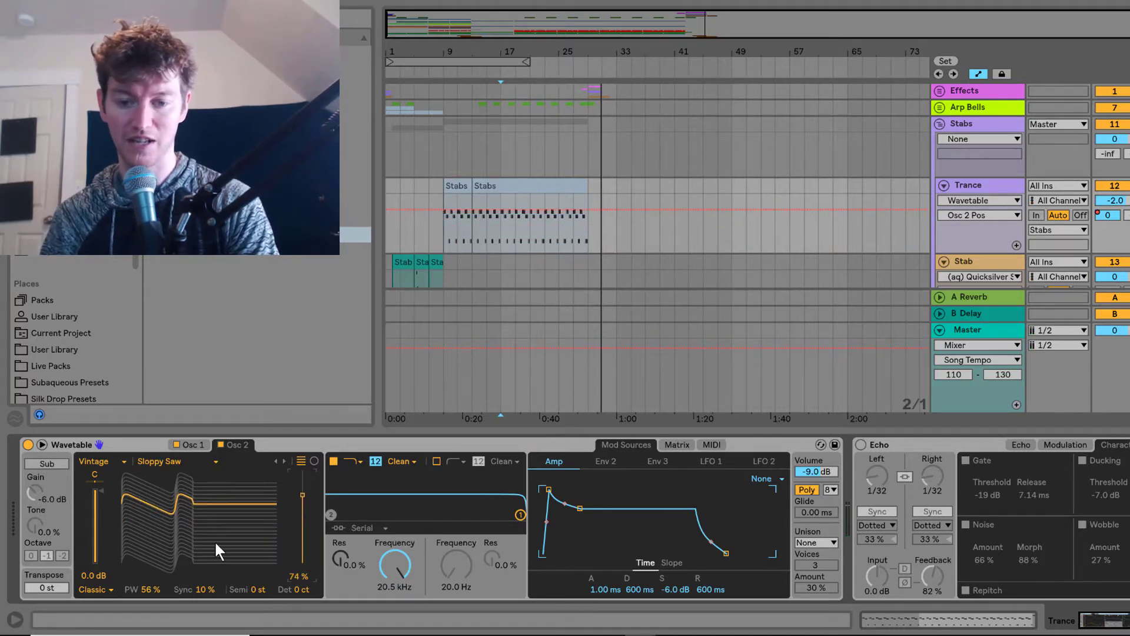
# - Enable the sub oscillator with a gain of 0.0 dB and a tone of 76%
pyautogui.click(47, 464)
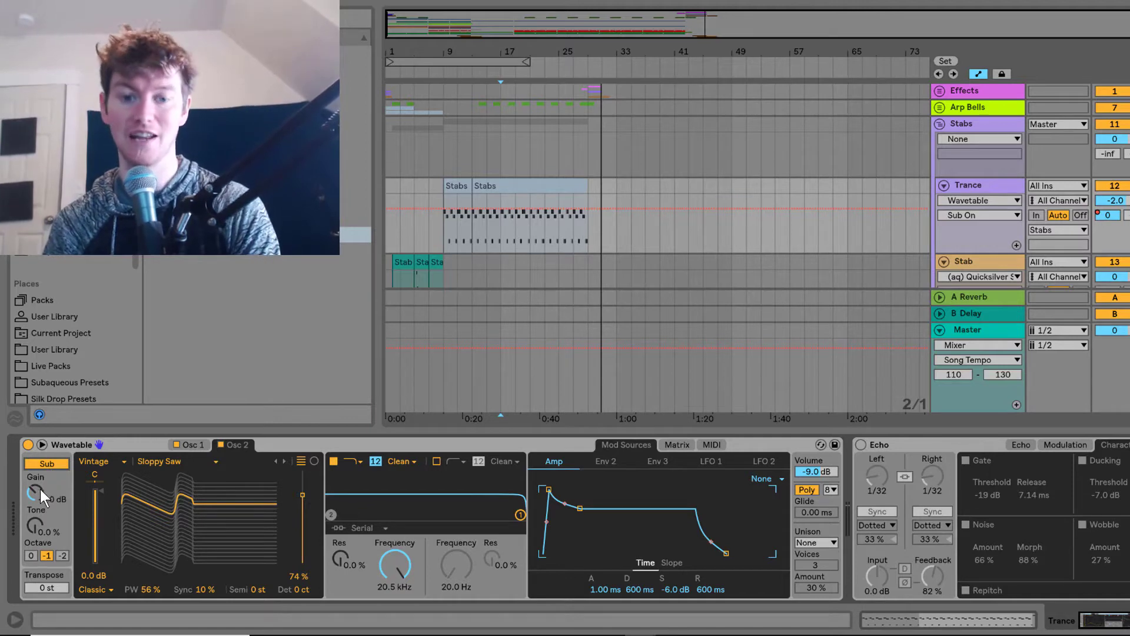
pyautogui.moveTo(37, 490); pyautogui.dragTo(37, 471)
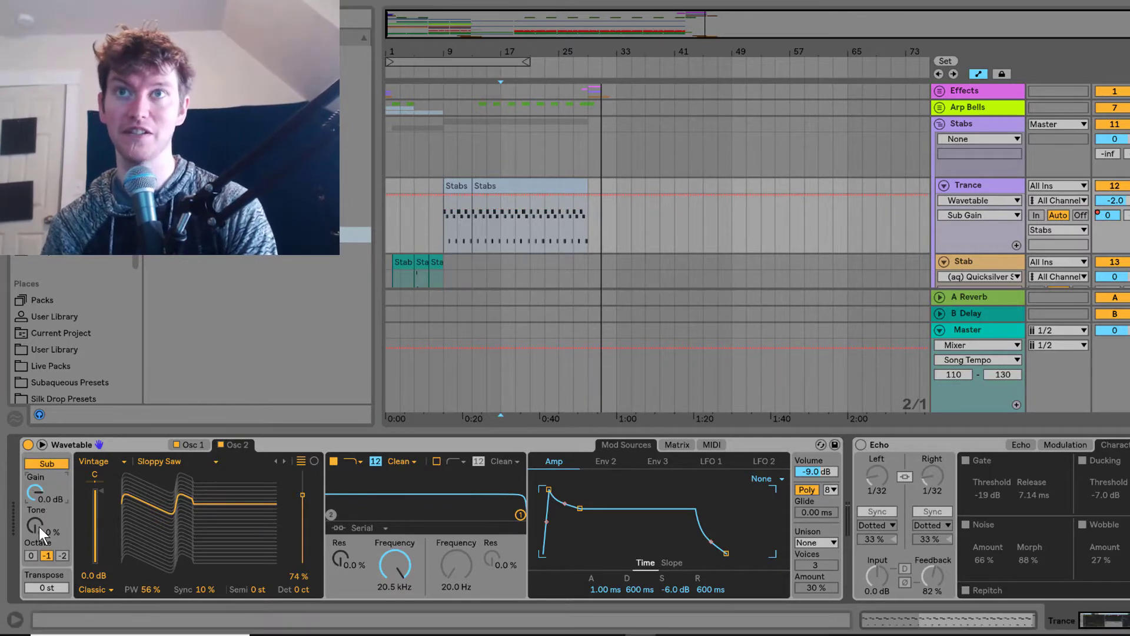
pyautogui.moveTo(42, 526); pyautogui.dragTo(42, 504)
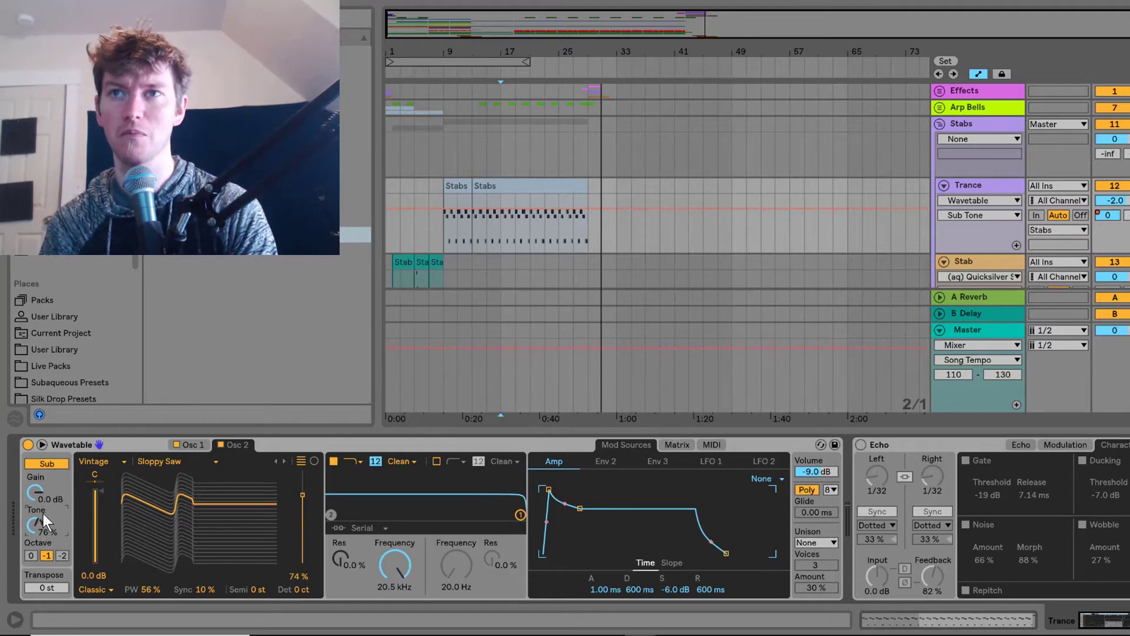
# - Set the sub oscillator's octave to 0 and its transpose to -12 st
pyautogui.click(30, 555)
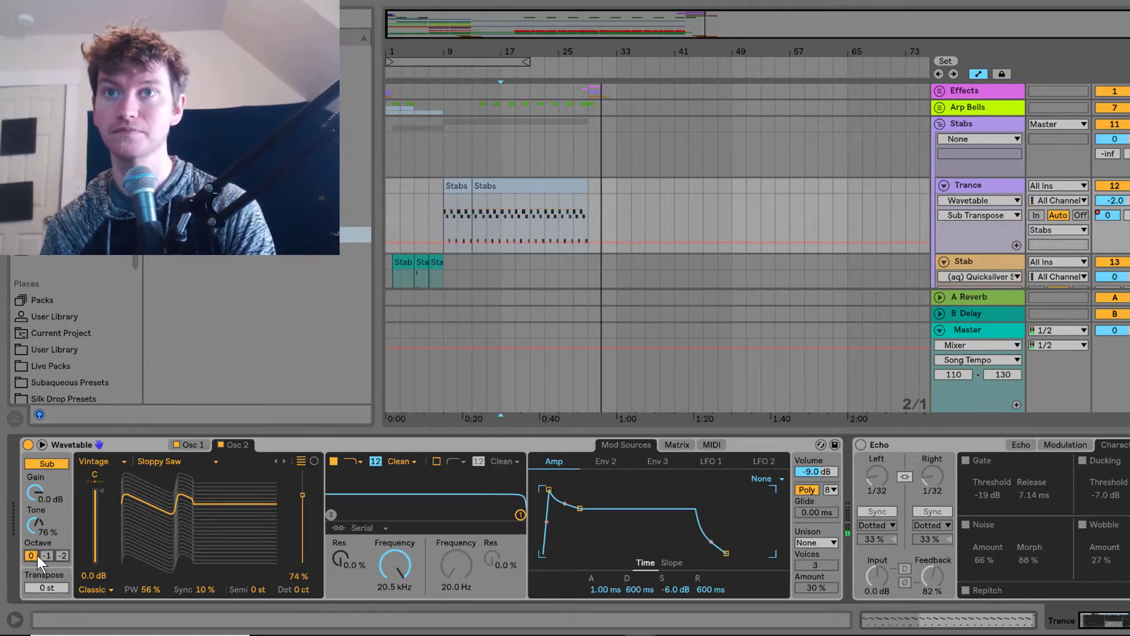
pyautogui.click(49, 587)
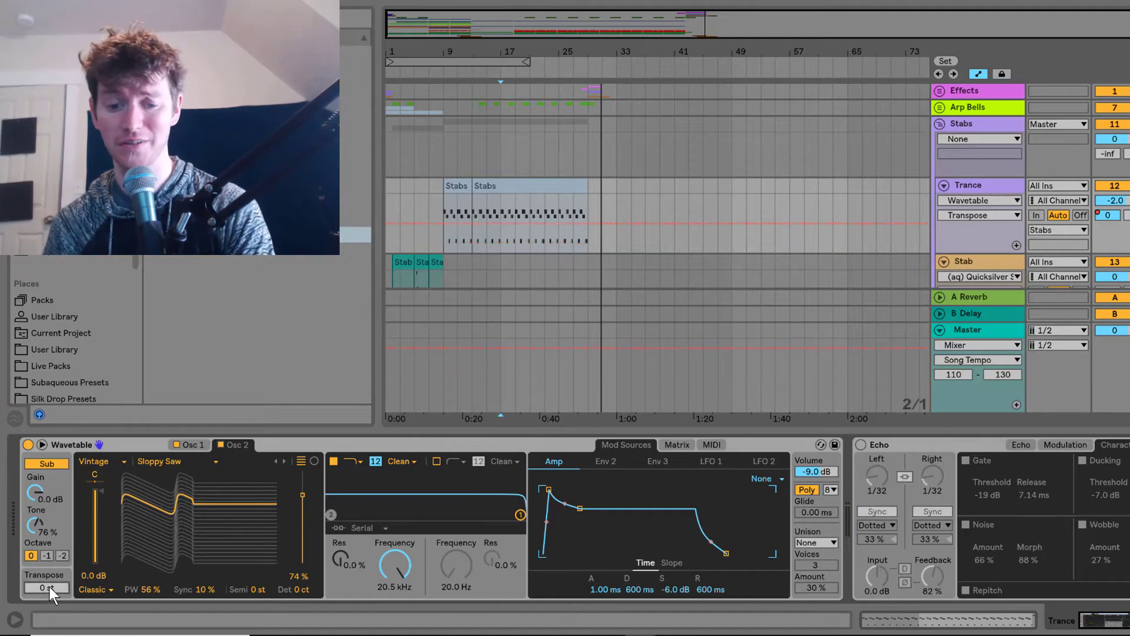
pyautogui.moveTo(48, 586); pyautogui.dragTo(49, 612)
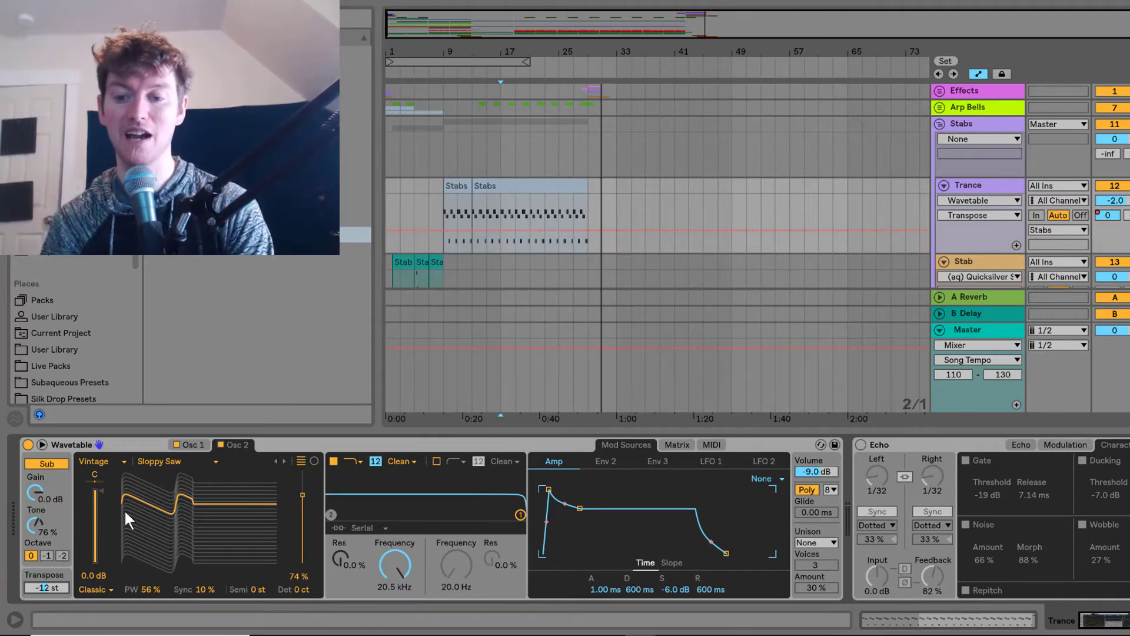
# - Shape the Amp envelope with a 447 ms decay and its sustain lowered to -inf dB
pyautogui.click(650, 461)
pyautogui.click(615, 463)
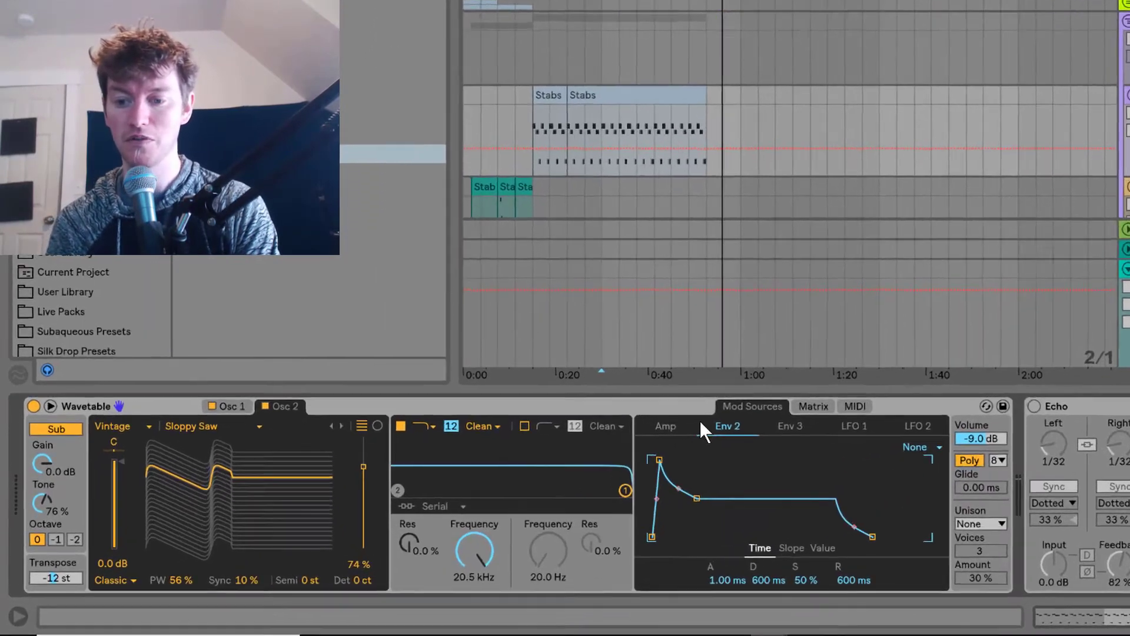
pyautogui.click(560, 461)
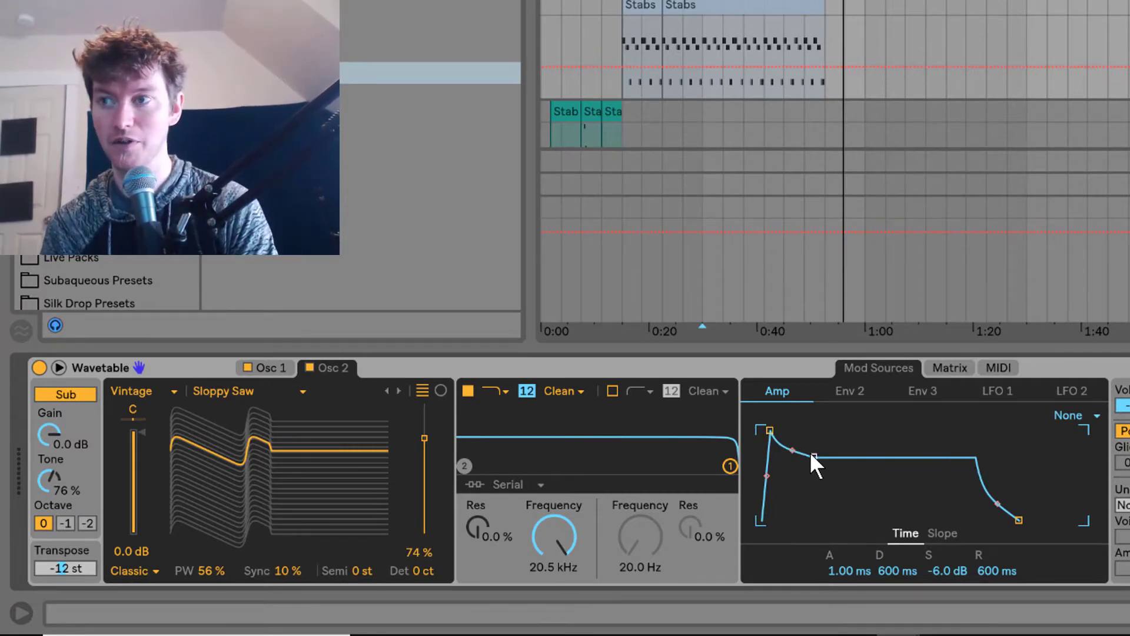
pyautogui.moveTo(814, 456); pyautogui.dragTo(806, 520)
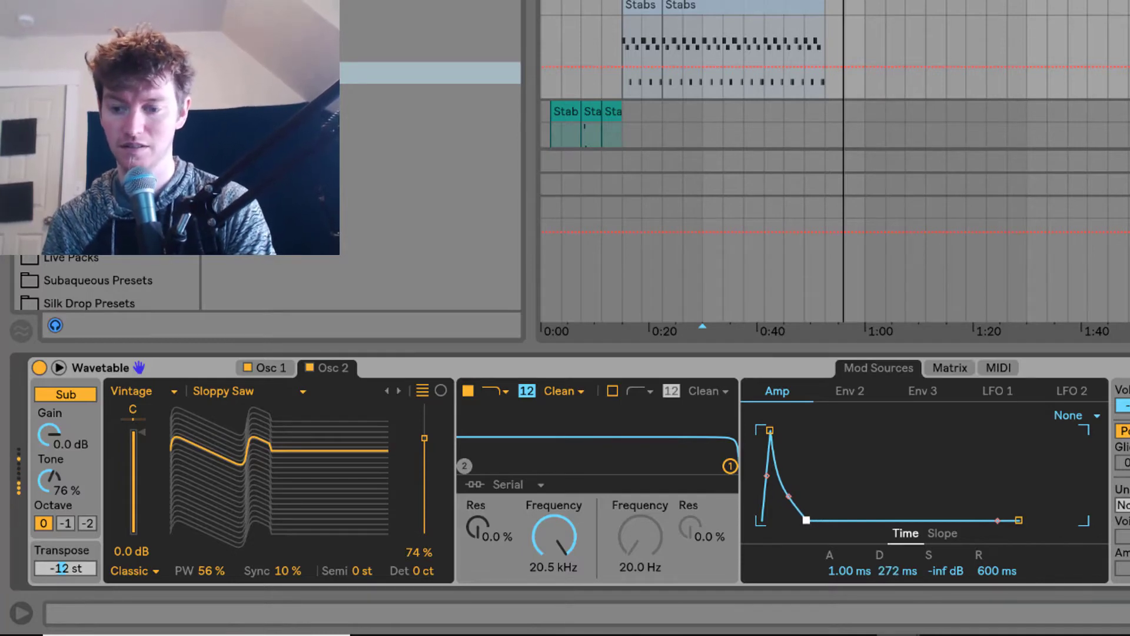
pyautogui.moveTo(807, 520); pyautogui.dragTo(811, 520)
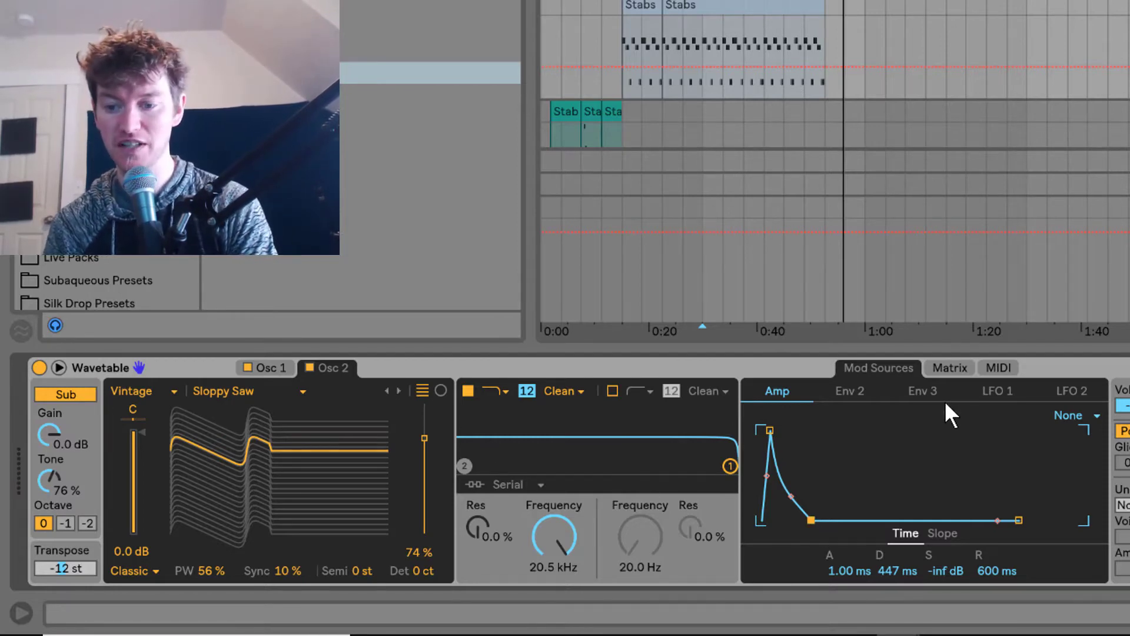
# - Shape Envelope 2 into a short pluck with 0.00 ms attack, 23.4 ms decay and 0.0% sustain
pyautogui.click(853, 390)
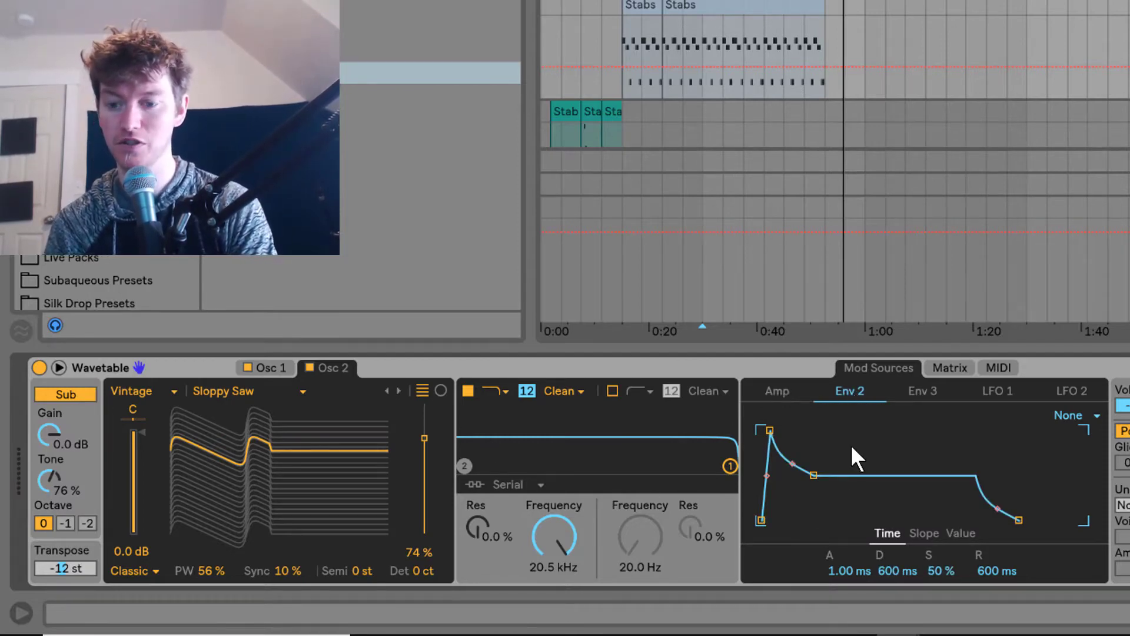
pyautogui.moveTo(815, 475); pyautogui.dragTo(774, 520)
pyautogui.moveTo(769, 432); pyautogui.dragTo(760, 432)
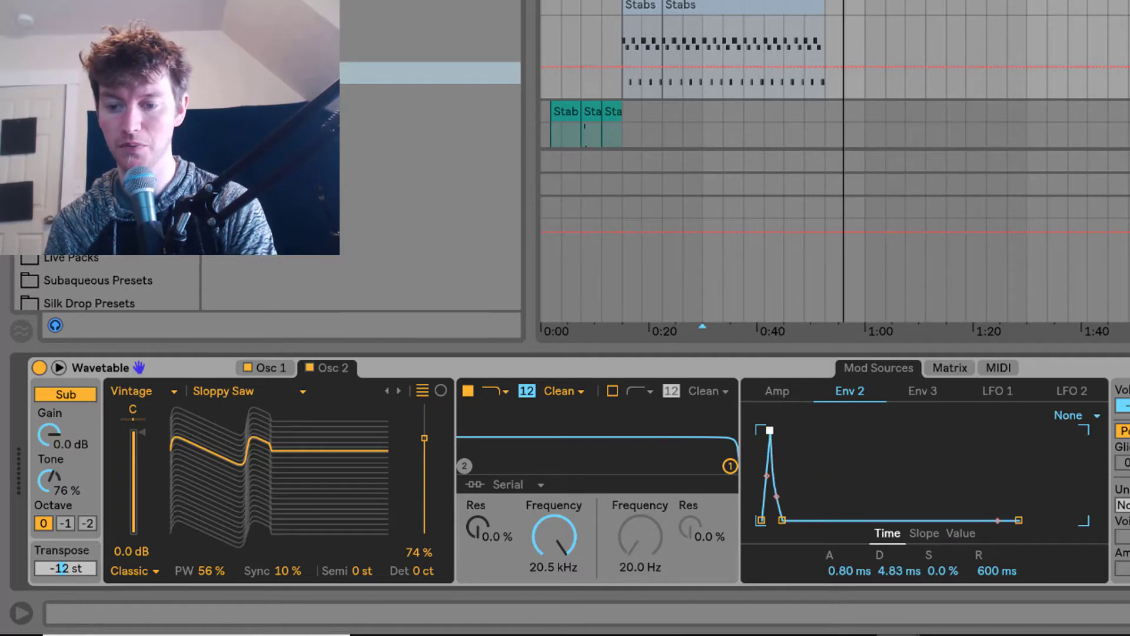
pyautogui.moveTo(773, 520); pyautogui.dragTo(781, 520)
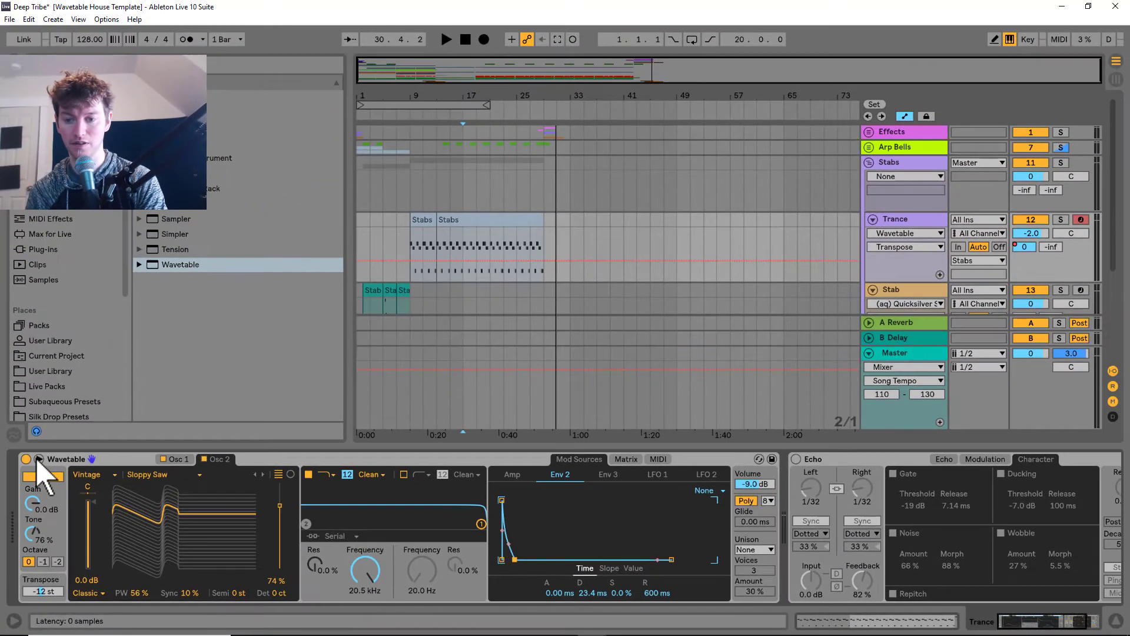
# - Open Wavetable's expanded view and enlarge it so the oscillators, envelopes and LFOs are all fully visible
pyautogui.click(56, 381)
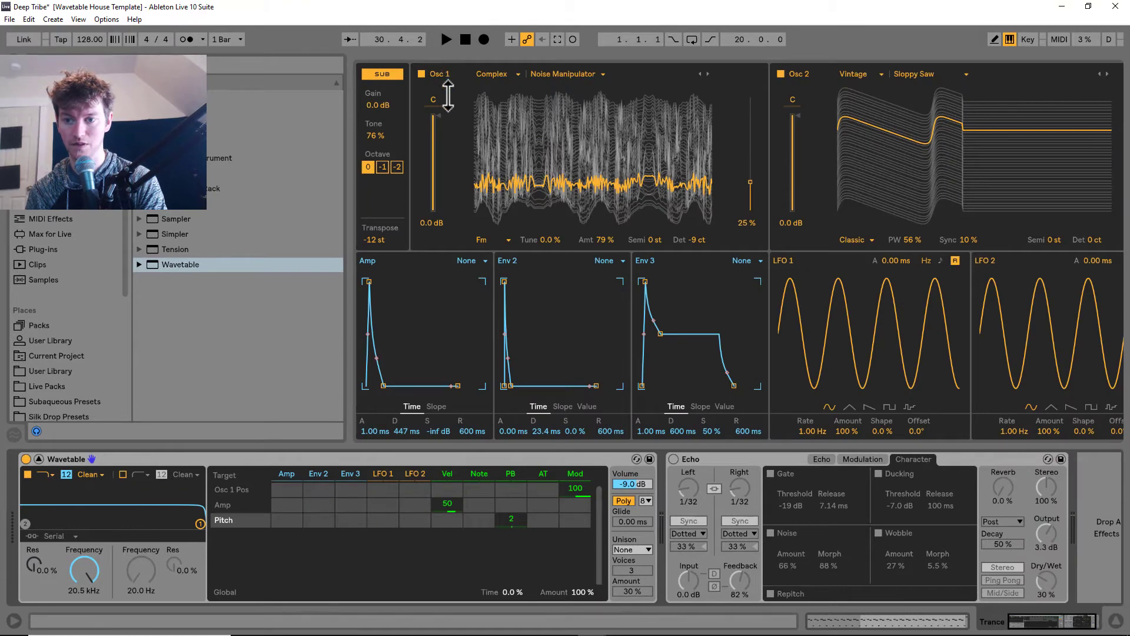
pyautogui.moveTo(447, 54); pyautogui.dragTo(450, 140)
pyautogui.moveTo(346, 220); pyautogui.dragTo(213, 221)
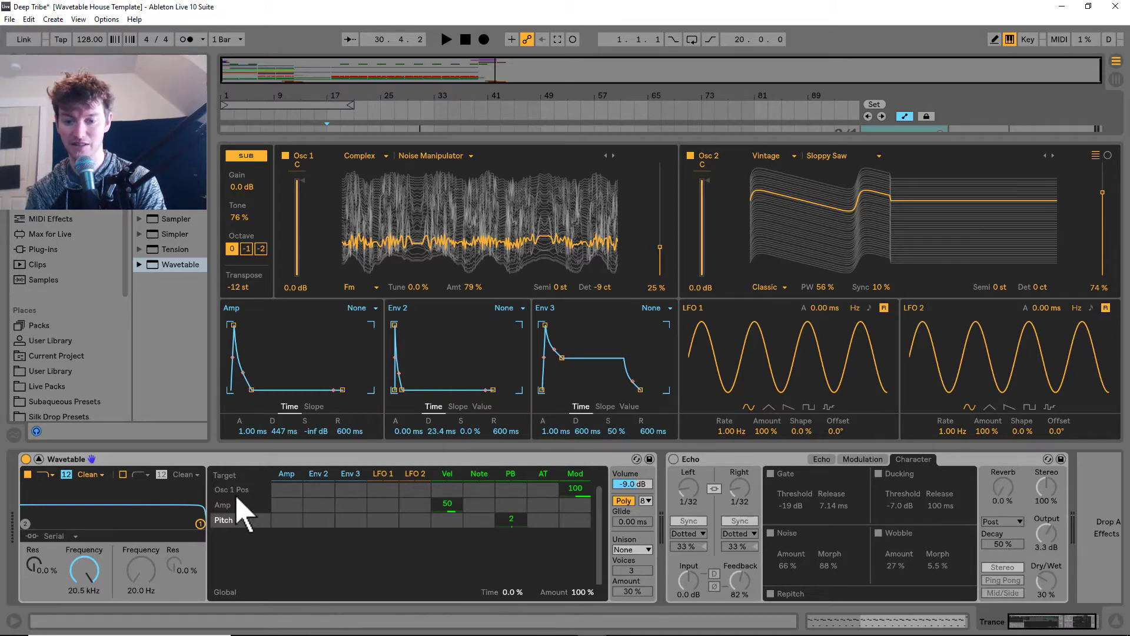
# - Modulate the wavetable positions with Envelope 2, using an amount of 45 for oscillator 1 and 55 for oscillator 2
pyautogui.moveTo(321, 490); pyautogui.dragTo(321, 464)
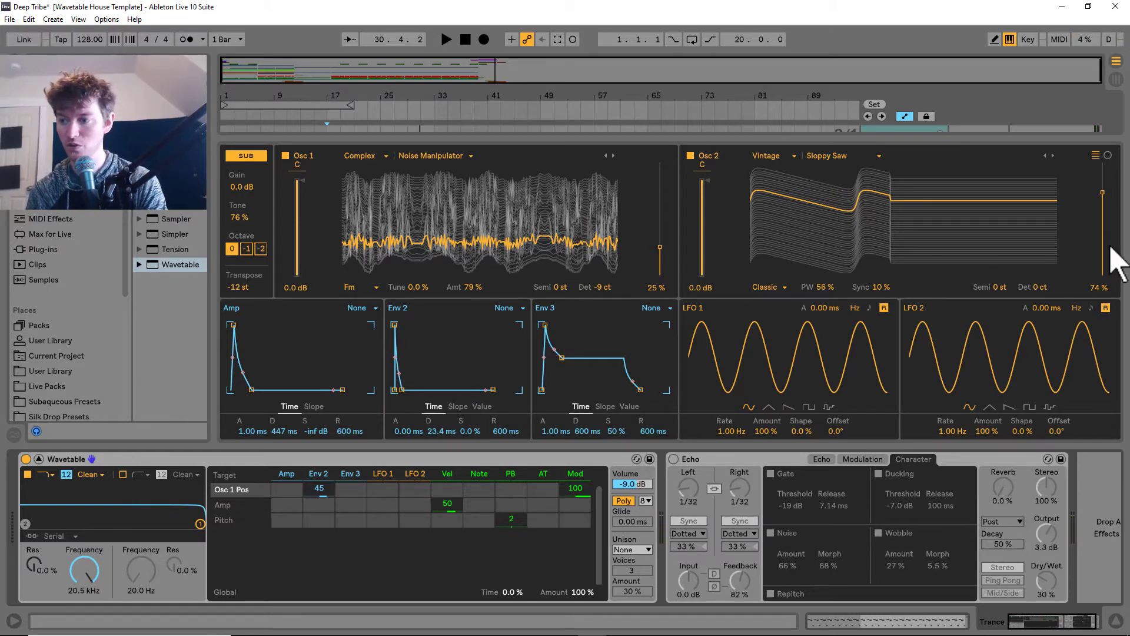
pyautogui.click(1103, 194)
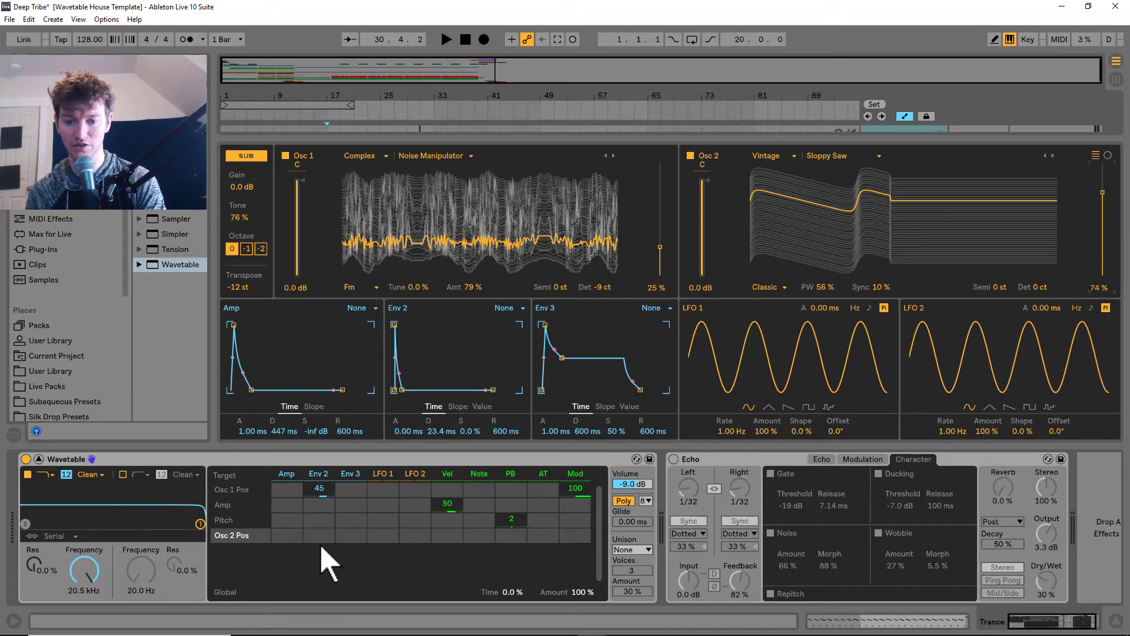
pyautogui.moveTo(319, 534); pyautogui.dragTo(319, 510)
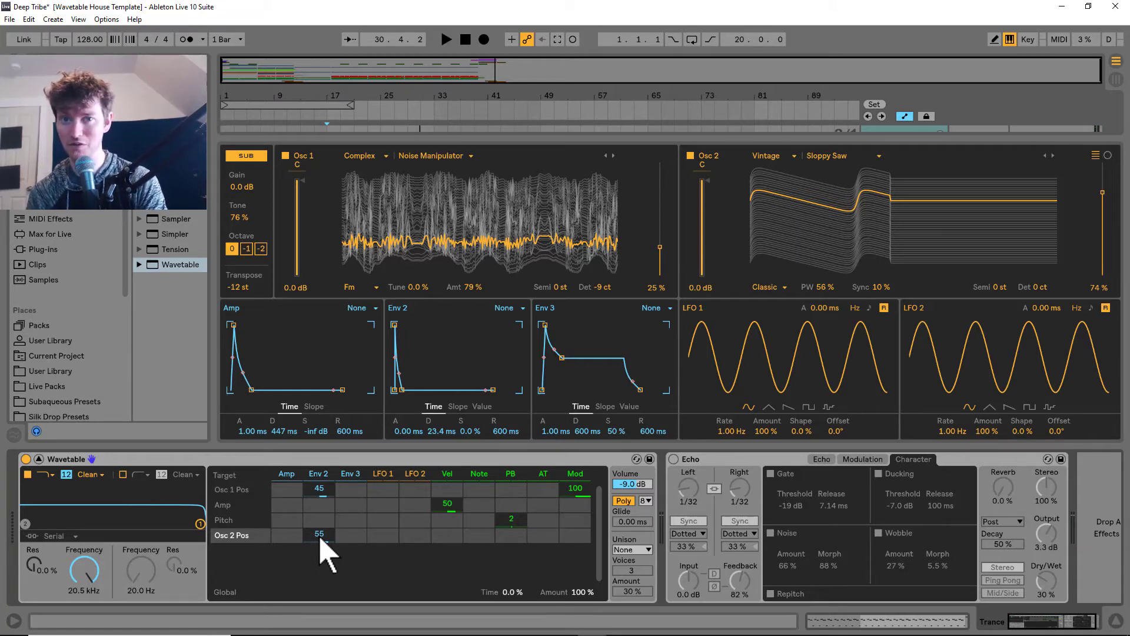
# - Modulate Filter 1's frequency with Envelope 2 by 75 and set the filter to 7.21 kHz with 29% resonance
pyautogui.click(84, 570)
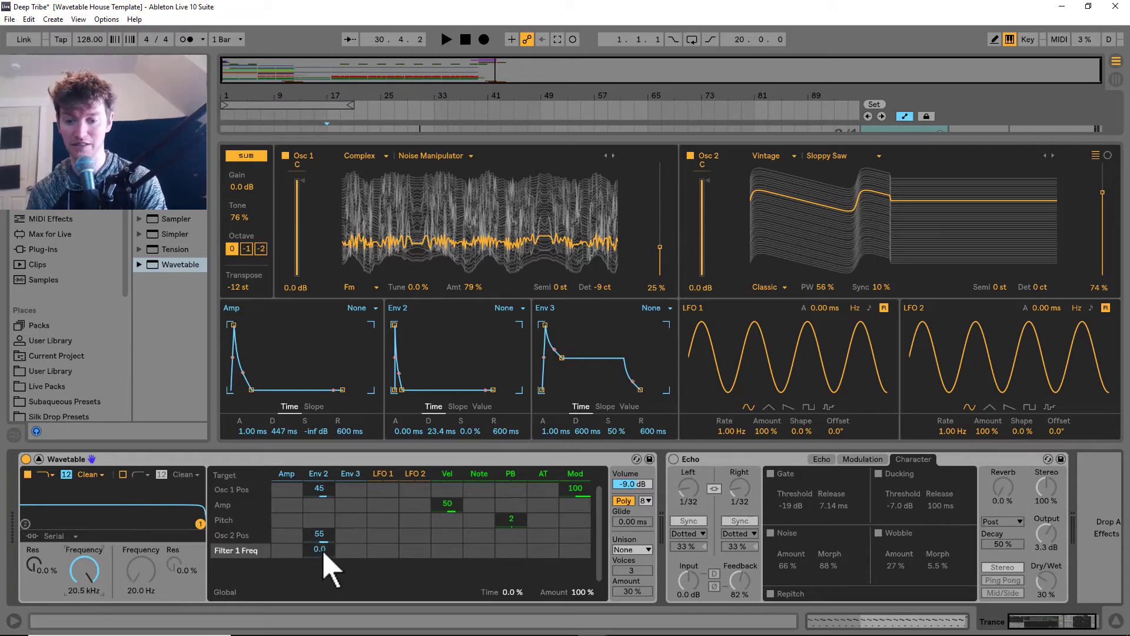
pyautogui.moveTo(321, 549); pyautogui.dragTo(321, 524)
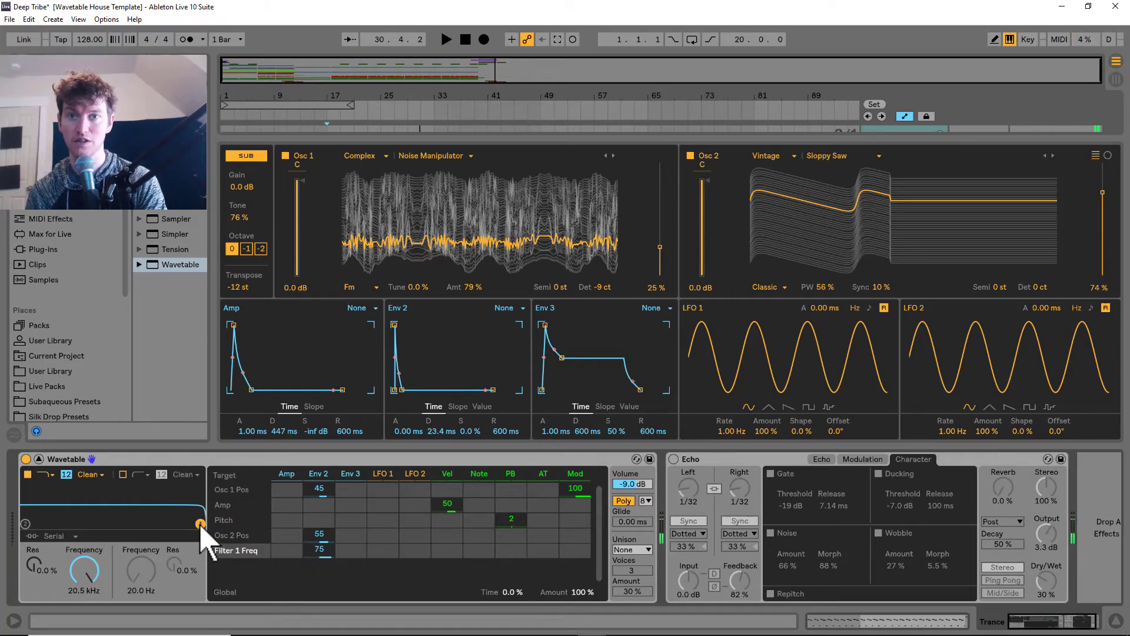
pyautogui.moveTo(200, 524); pyautogui.dragTo(72, 514)
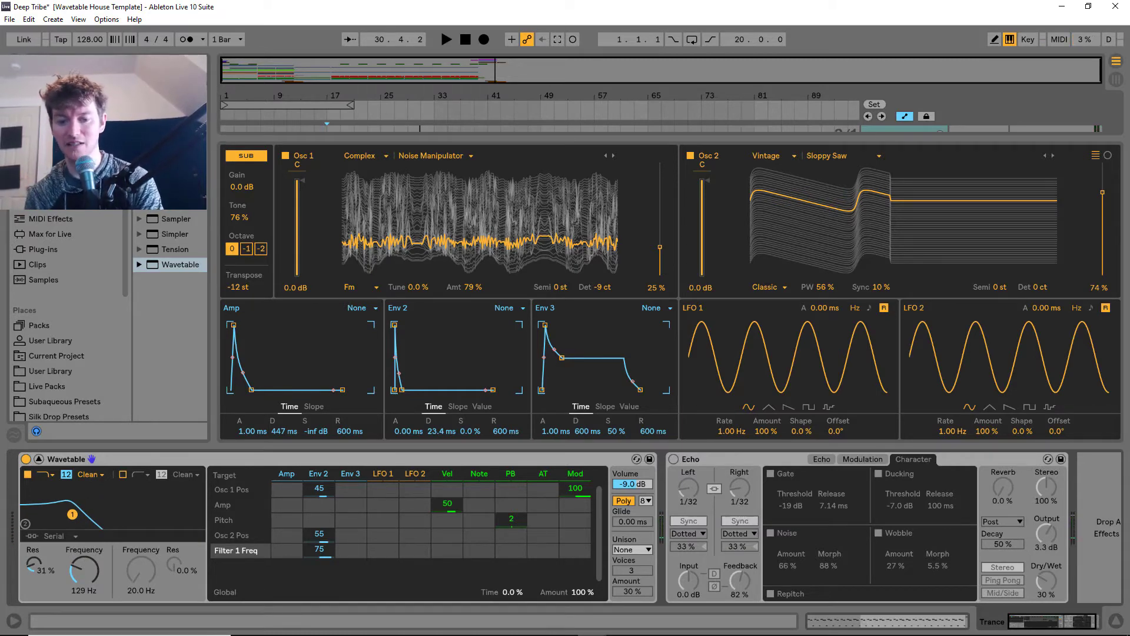
pyautogui.moveTo(72, 514); pyautogui.dragTo(200, 512)
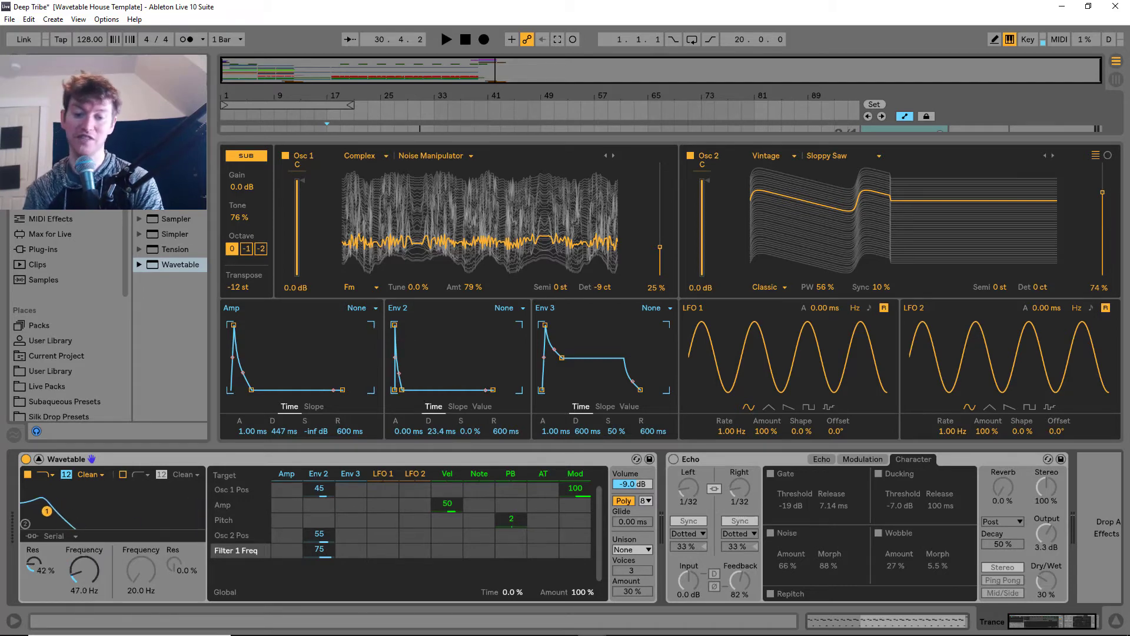
pyautogui.moveTo(200, 517); pyautogui.dragTo(173, 514)
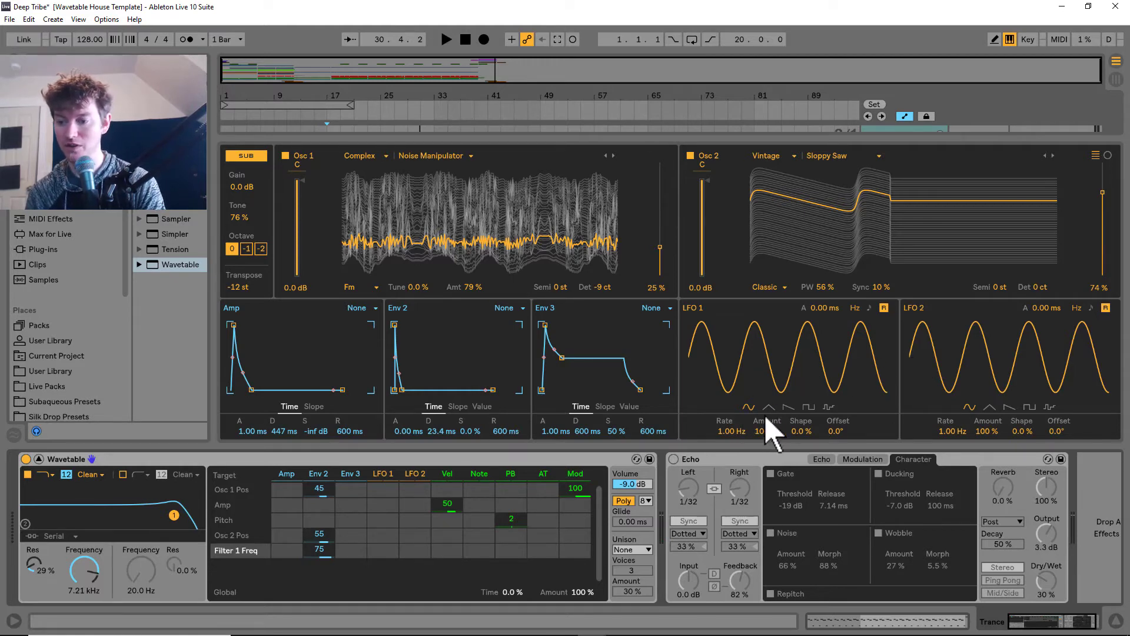
# - Give LFO 1 a square wave and sync it to the tempo at a rate of 1/3
pyautogui.click(808, 407)
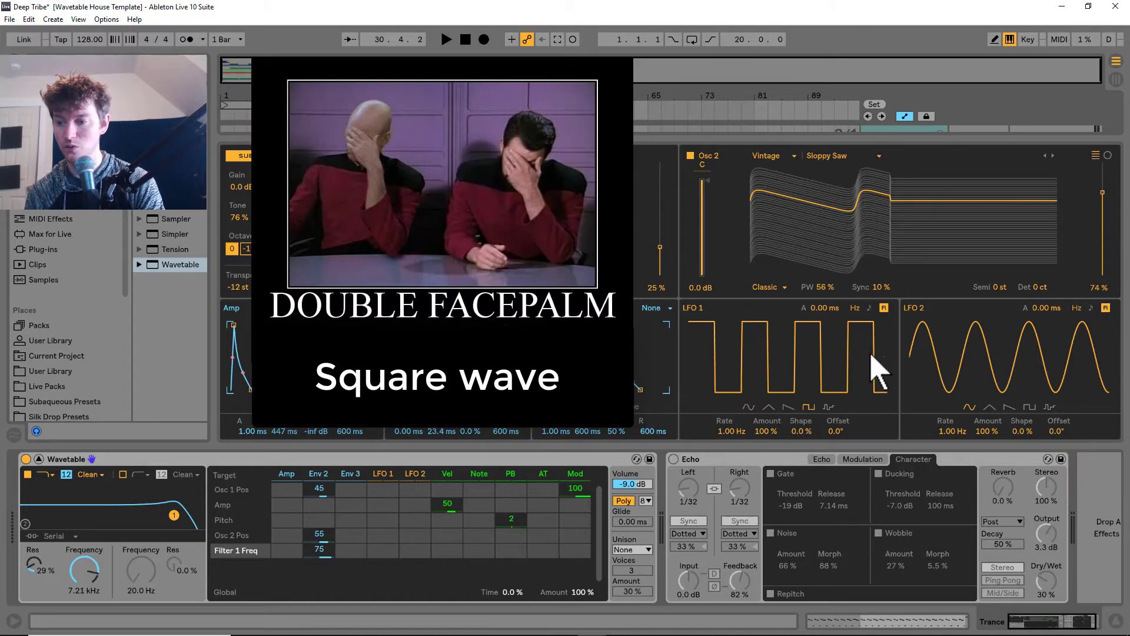
pyautogui.click(869, 308)
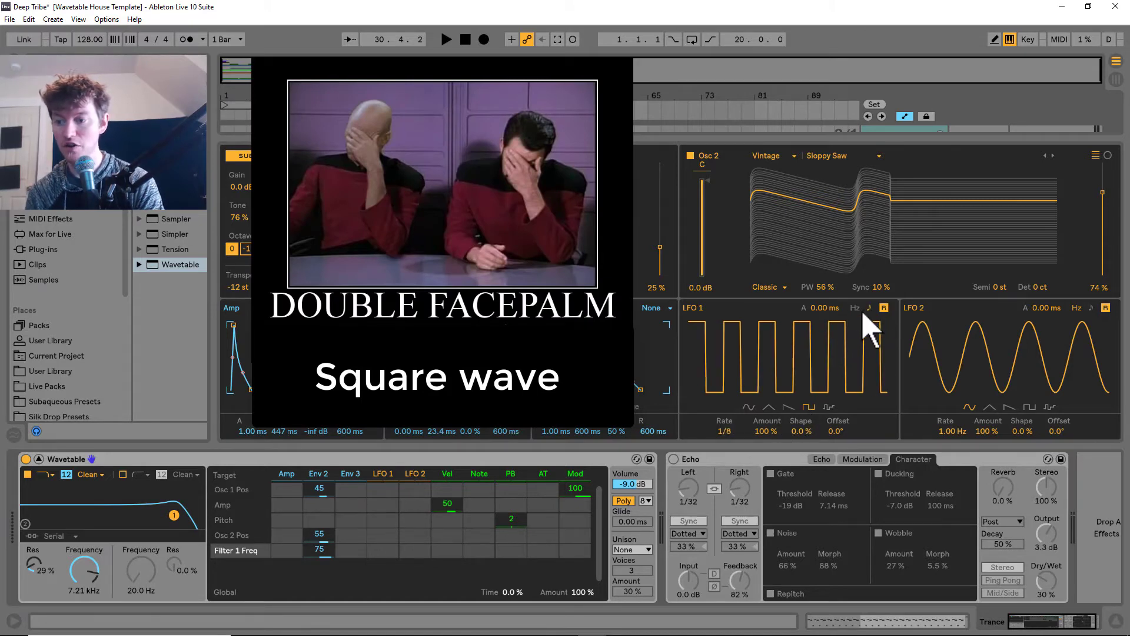
pyautogui.click(869, 308)
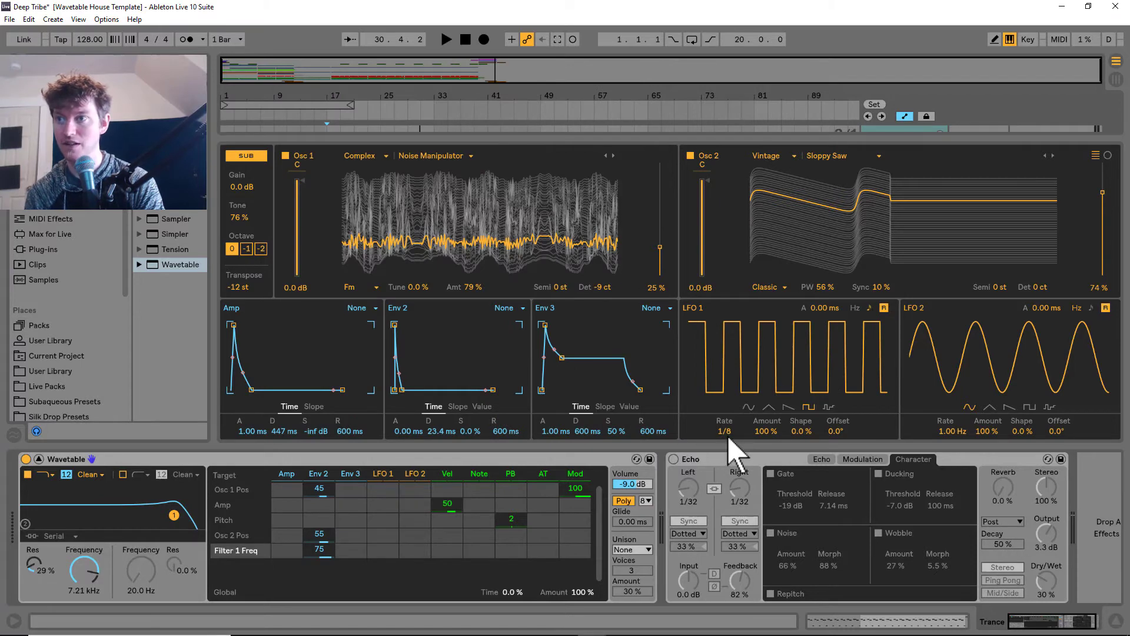
pyautogui.moveTo(725, 431); pyautogui.dragTo(725, 441)
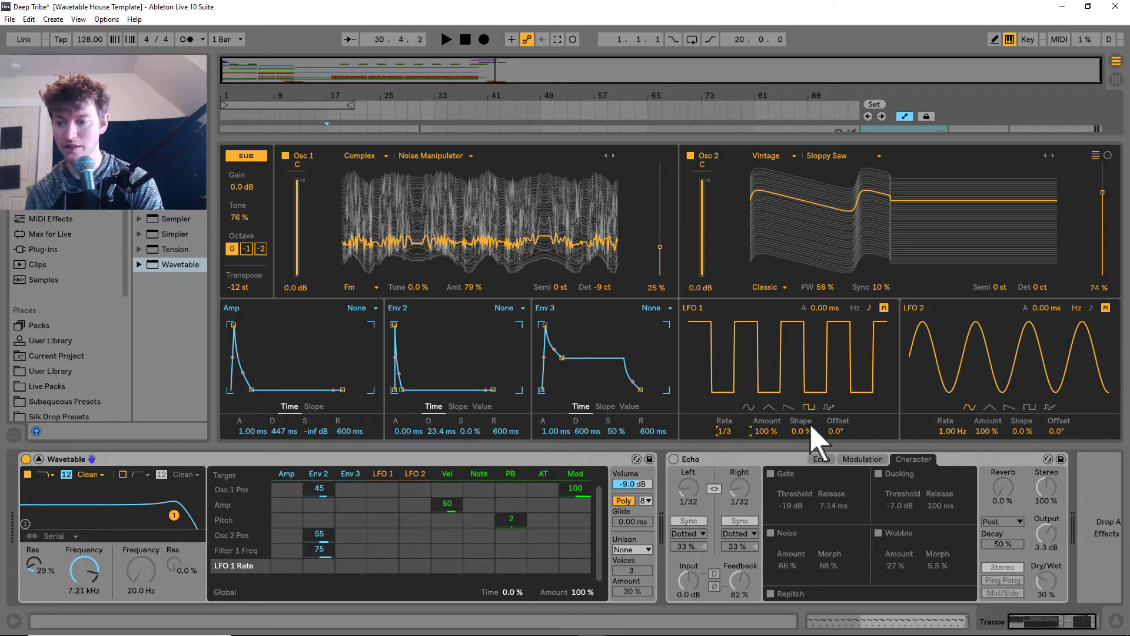
# - Switch LFO 1 to a sine wave with a shape of 72%
pyautogui.moveTo(800, 431)
pyautogui.mouseDown()
pyautogui.moveTo(800, 421)
pyautogui.moveTo(801, 445)
pyautogui.mouseUp()
pyautogui.press('Delete')
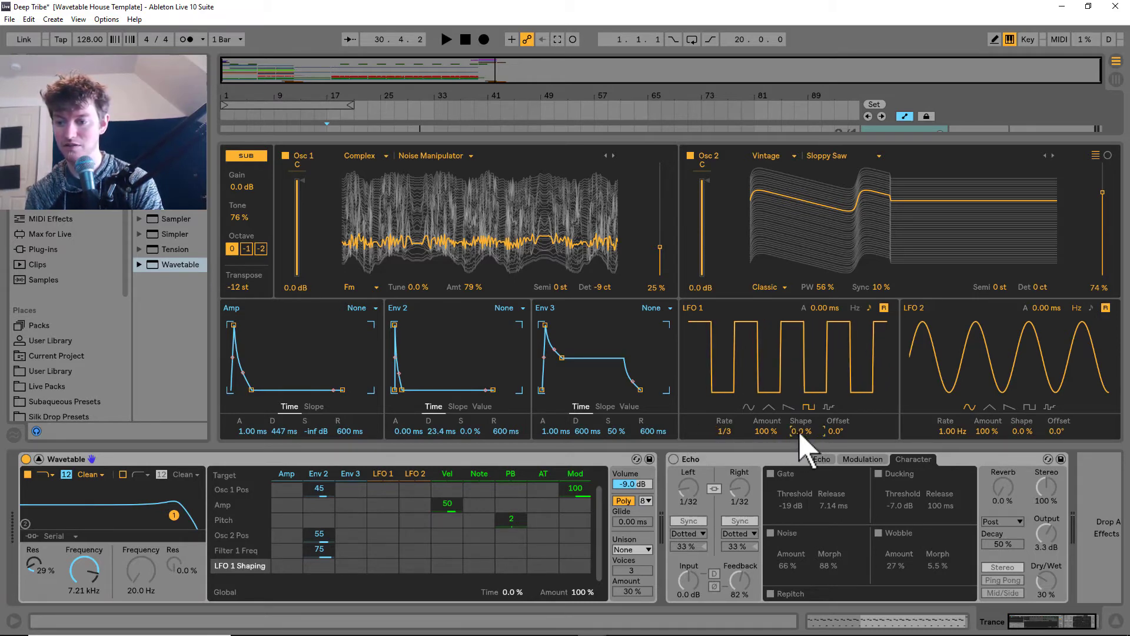
pyautogui.click(749, 407)
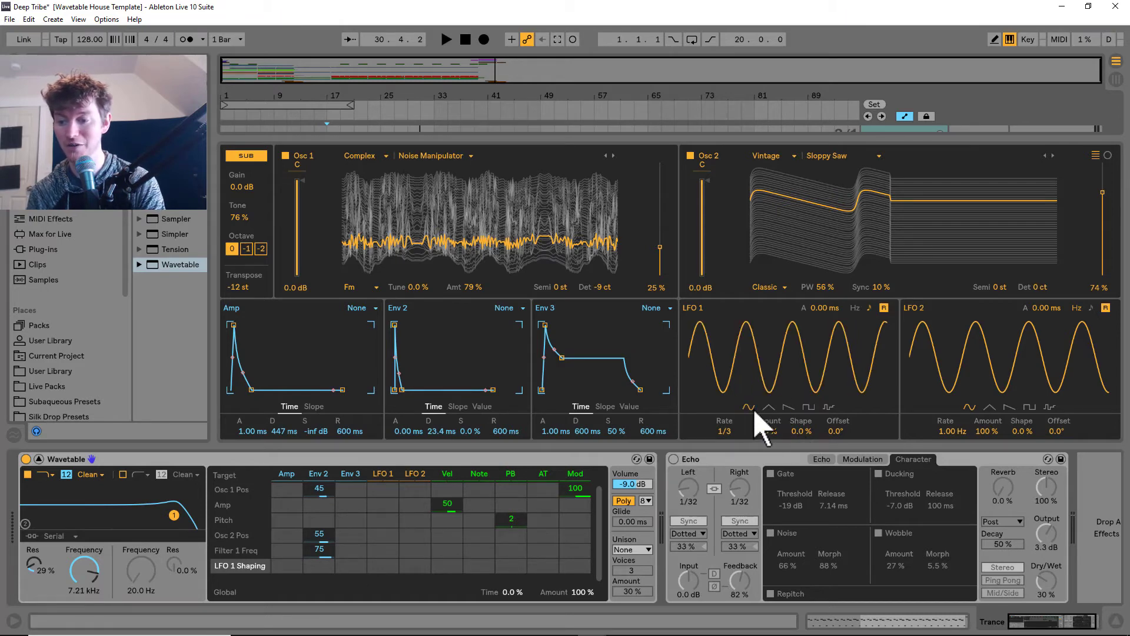
pyautogui.moveTo(801, 431); pyautogui.dragTo(802, 401)
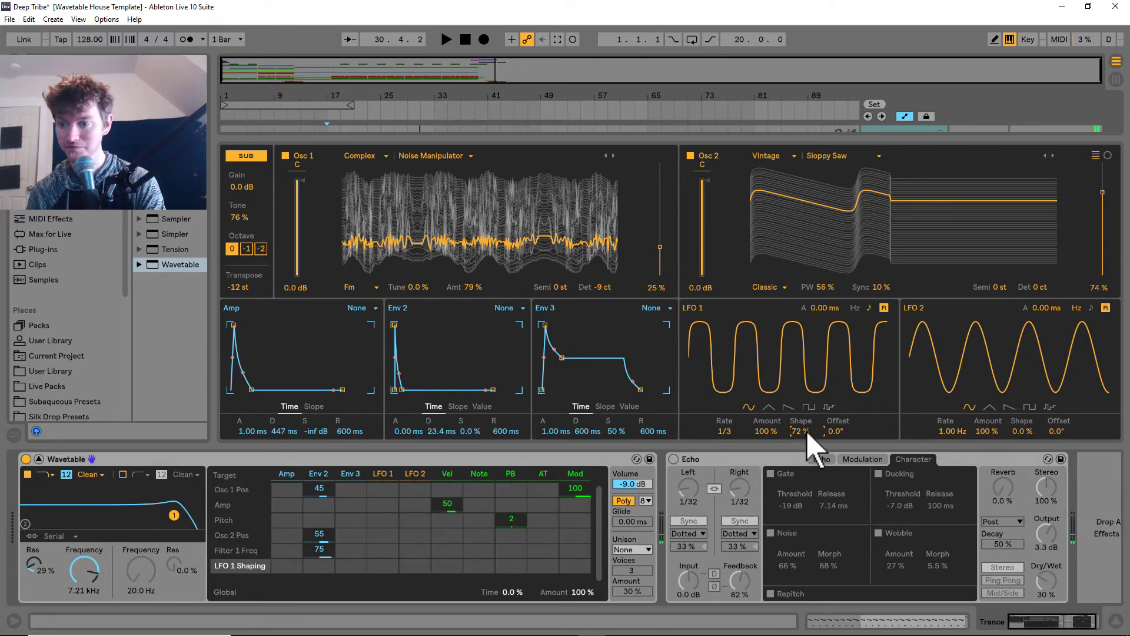
pyautogui.click(733, 432)
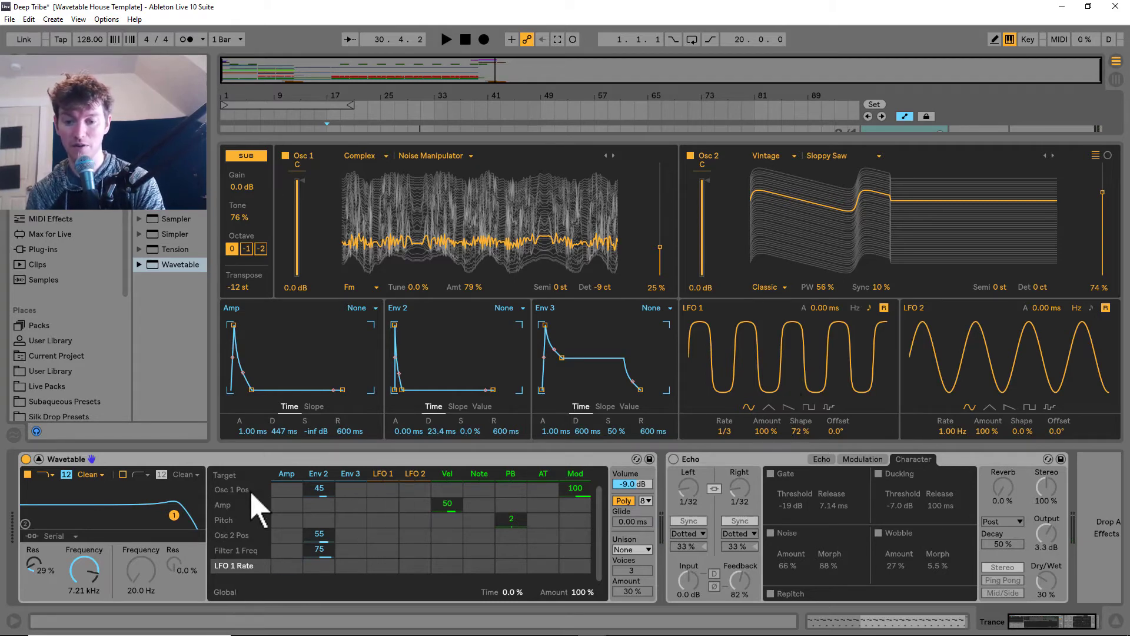
# - Modulate oscillator 1 with LFO 1, using an amount of 14 for its wavetable position and -48 for its pan
pyautogui.click(384, 488)
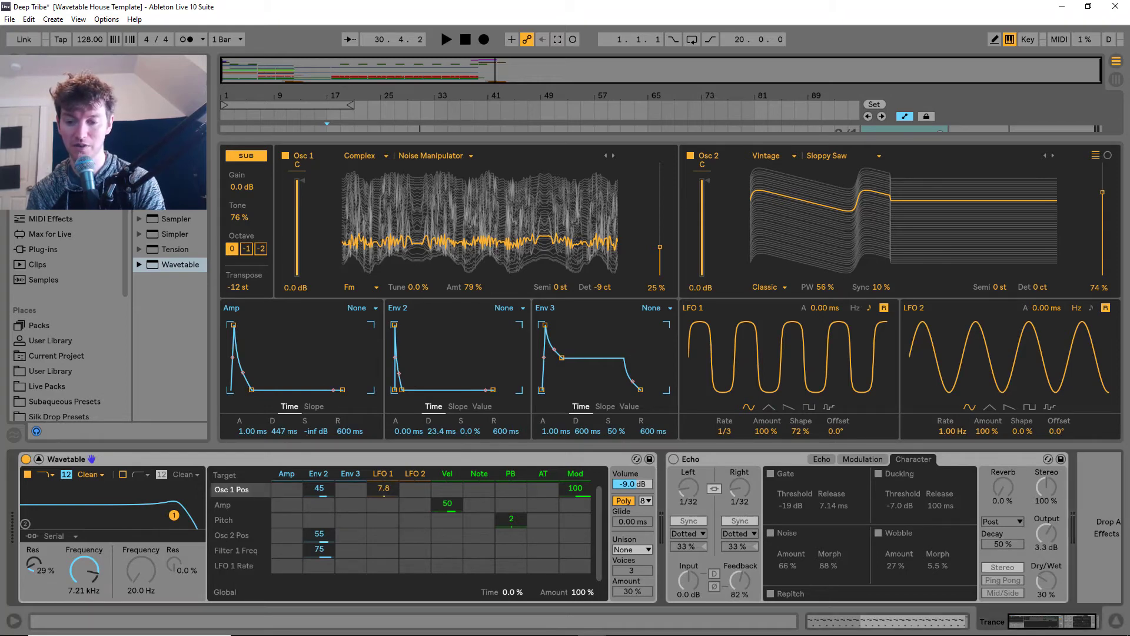
pyautogui.moveTo(383, 488); pyautogui.dragTo(383, 490)
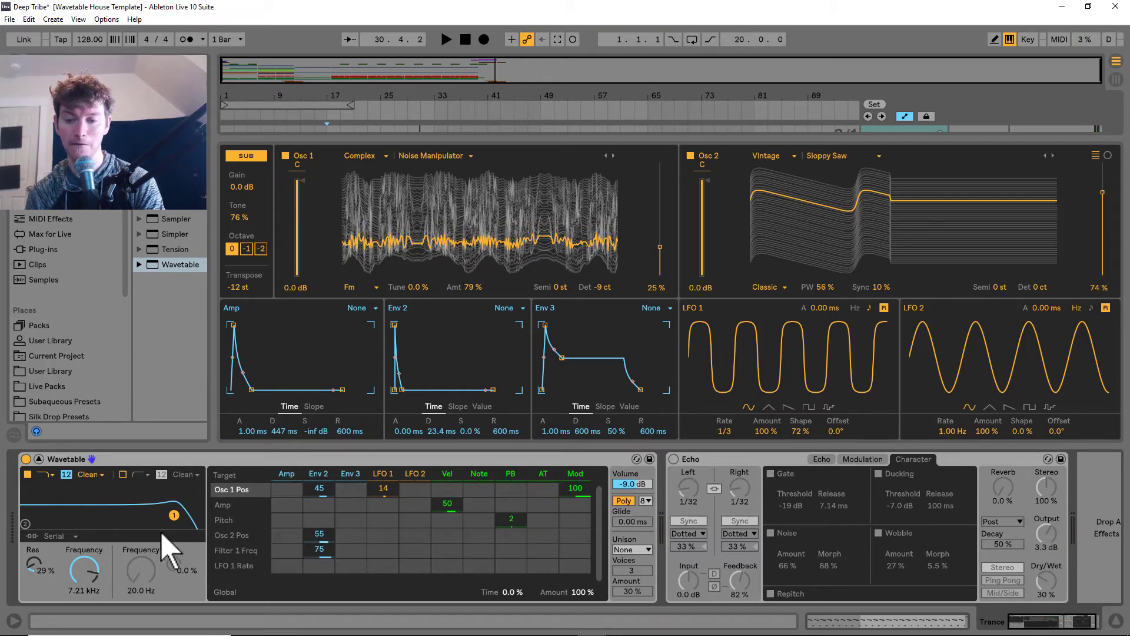
pyautogui.click(300, 167)
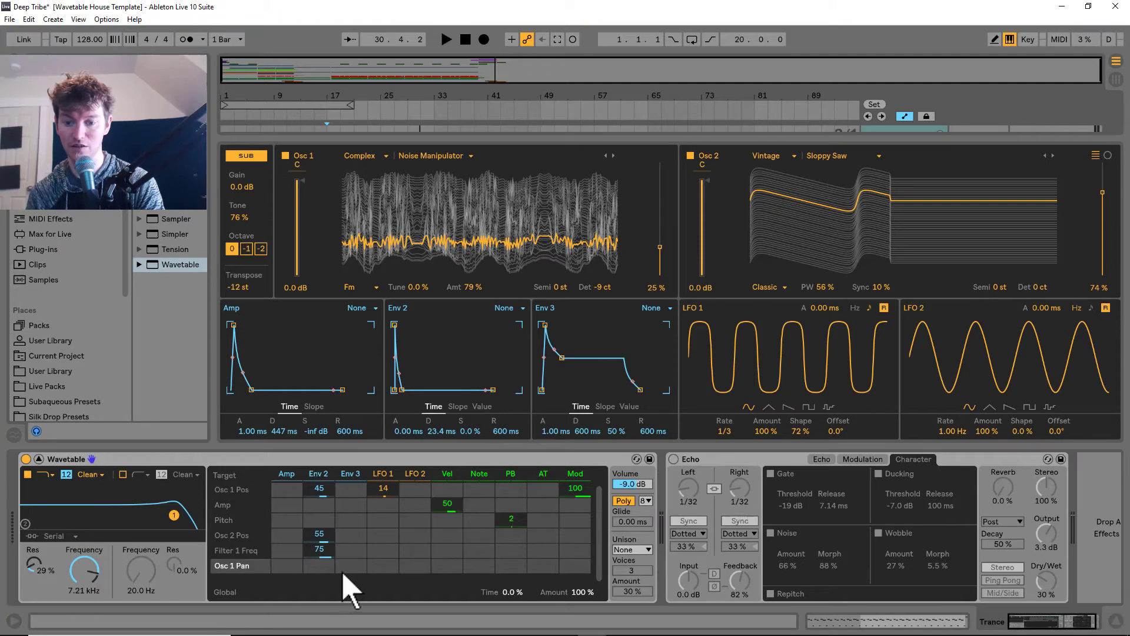
pyautogui.moveTo(383, 565); pyautogui.dragTo(383, 612)
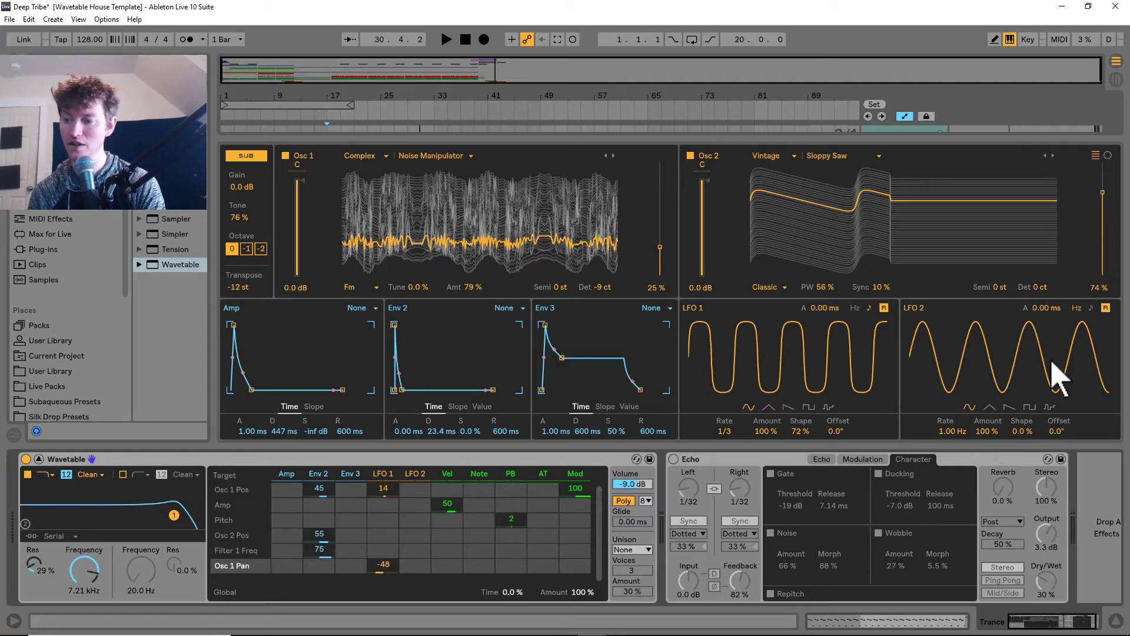
# - Give LFO 2 a sawtooth wave with a shape of -75%
pyautogui.click(989, 407)
pyautogui.click(1009, 407)
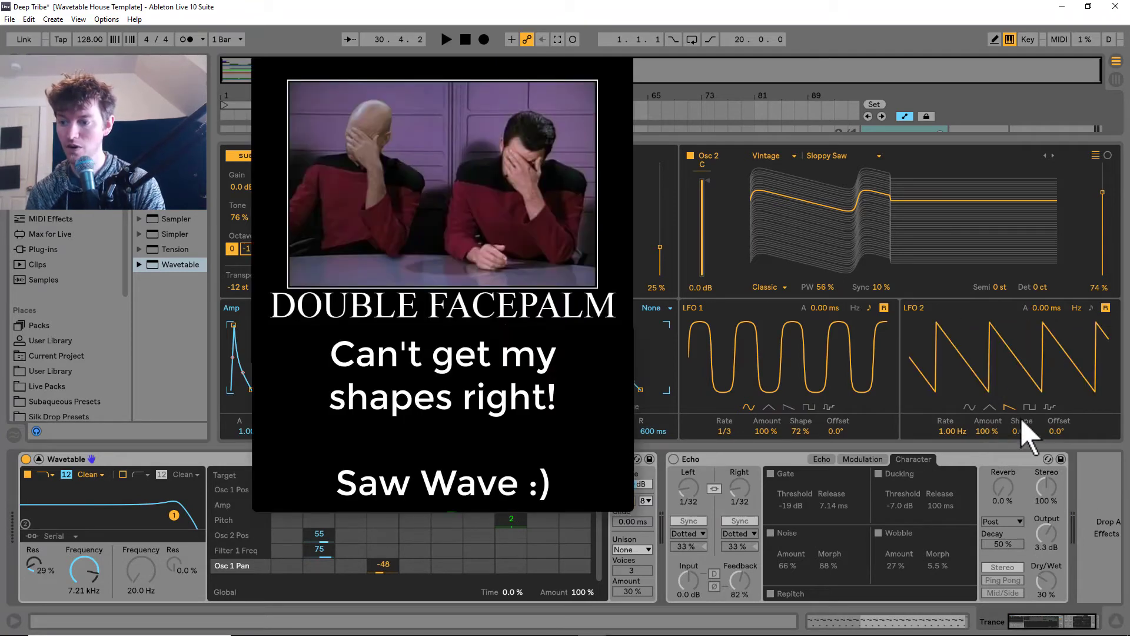
pyautogui.moveTo(1023, 434); pyautogui.dragTo(1023, 478)
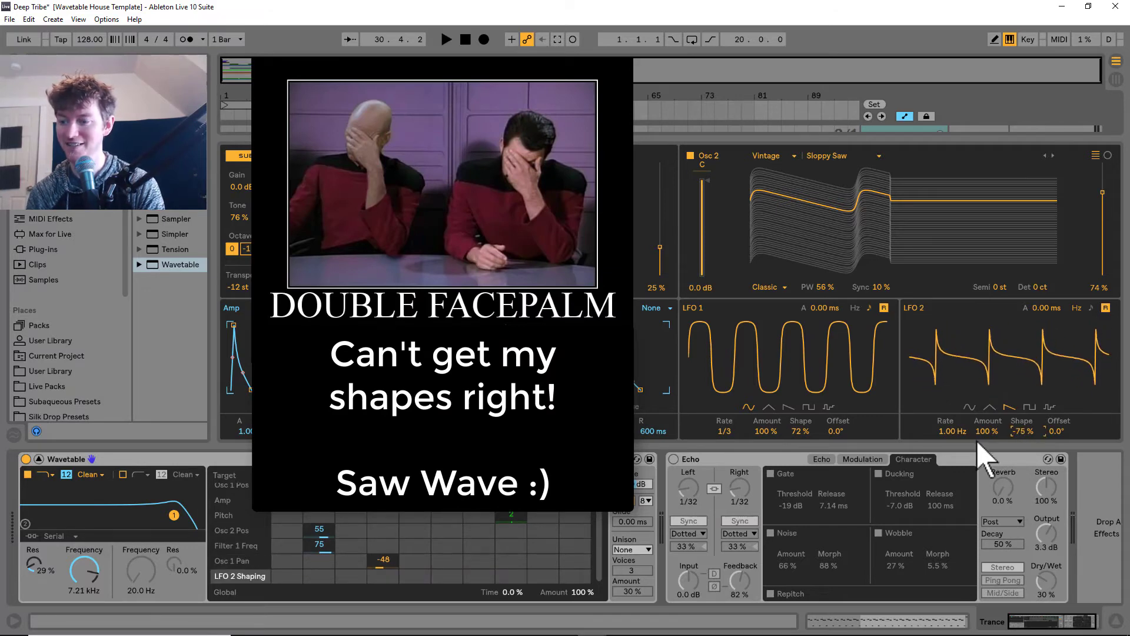
# - Sync LFO 2 to the tempo at a rate of 3/16 and modulate oscillator 2's pan with it by 56
pyautogui.click(1091, 308)
pyautogui.click(951, 431)
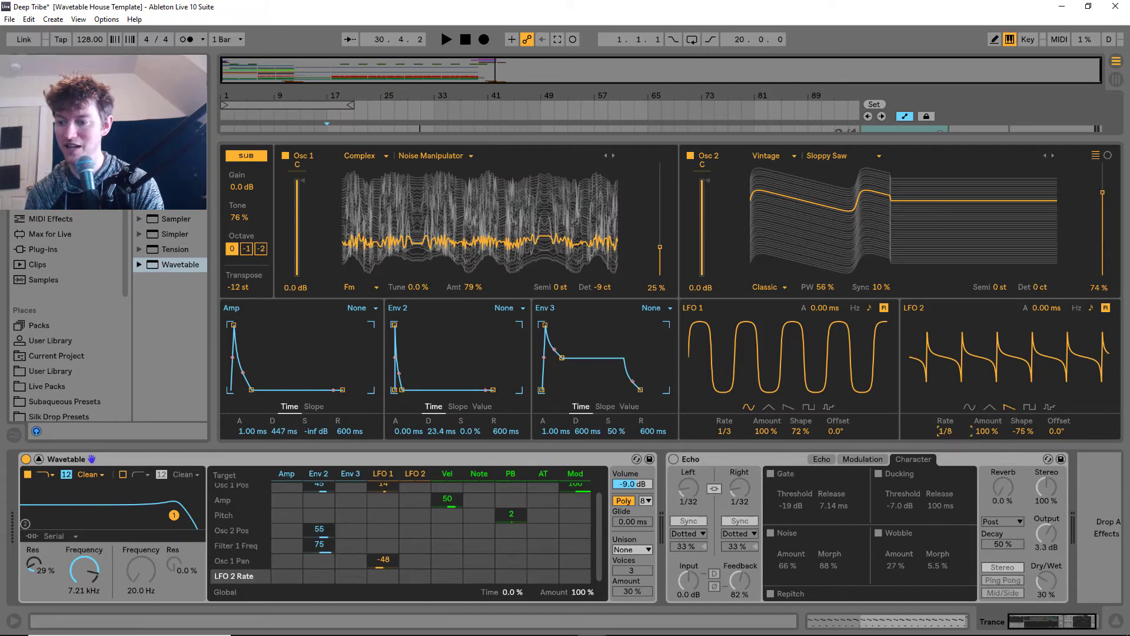
pyautogui.moveTo(945, 431)
pyautogui.mouseDown()
pyautogui.moveTo(945, 407)
pyautogui.moveTo(945, 448)
pyautogui.moveTo(945, 437)
pyautogui.mouseUp()
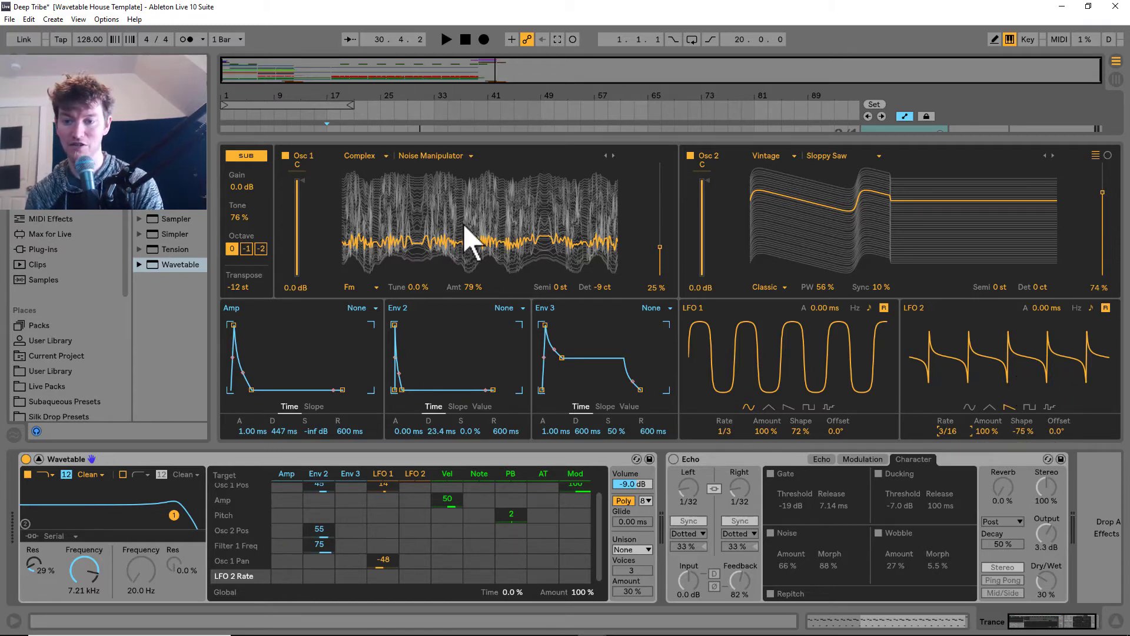
pyautogui.click(705, 179)
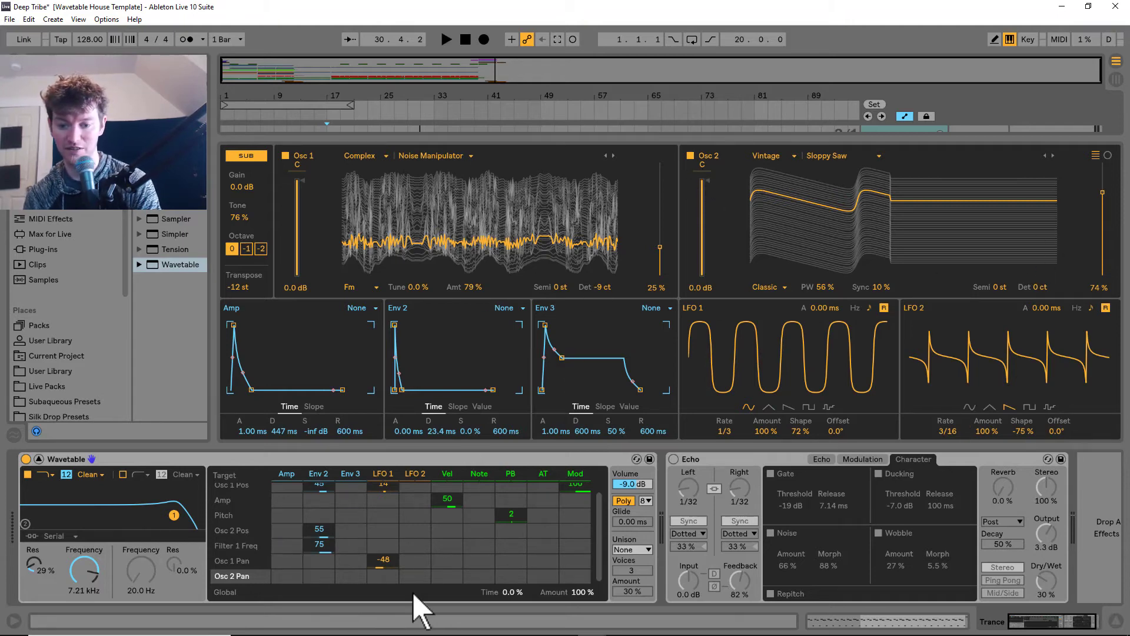
pyautogui.moveTo(418, 580); pyautogui.dragTo(417, 552)
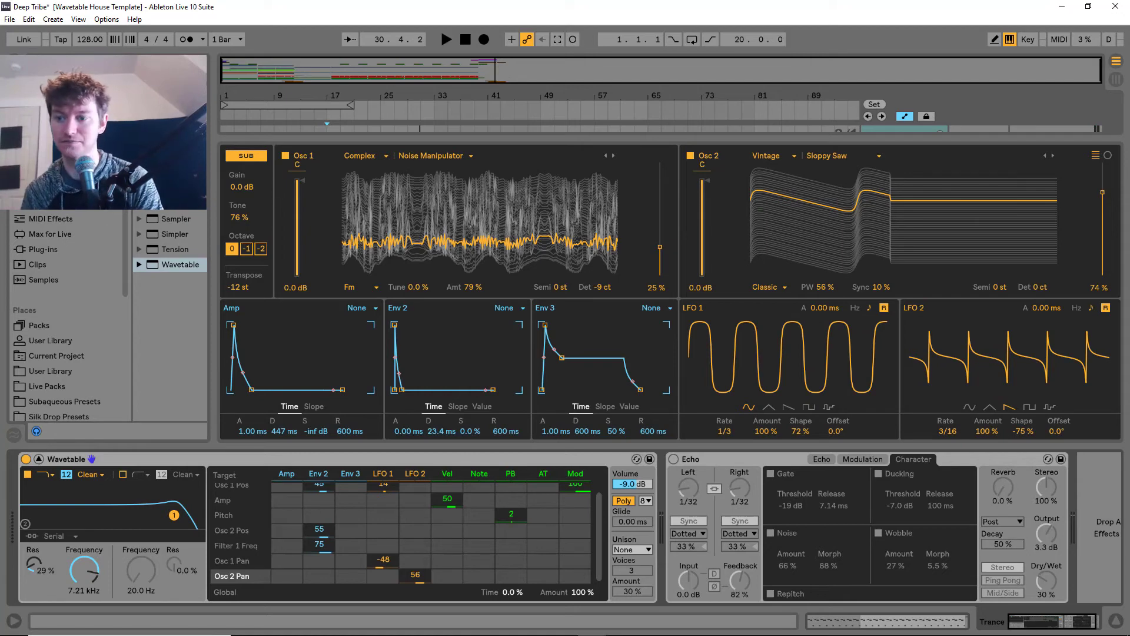
# - Set the unison mode to Shimmer with 6 voices and an amount of 38%
pyautogui.click(634, 550)
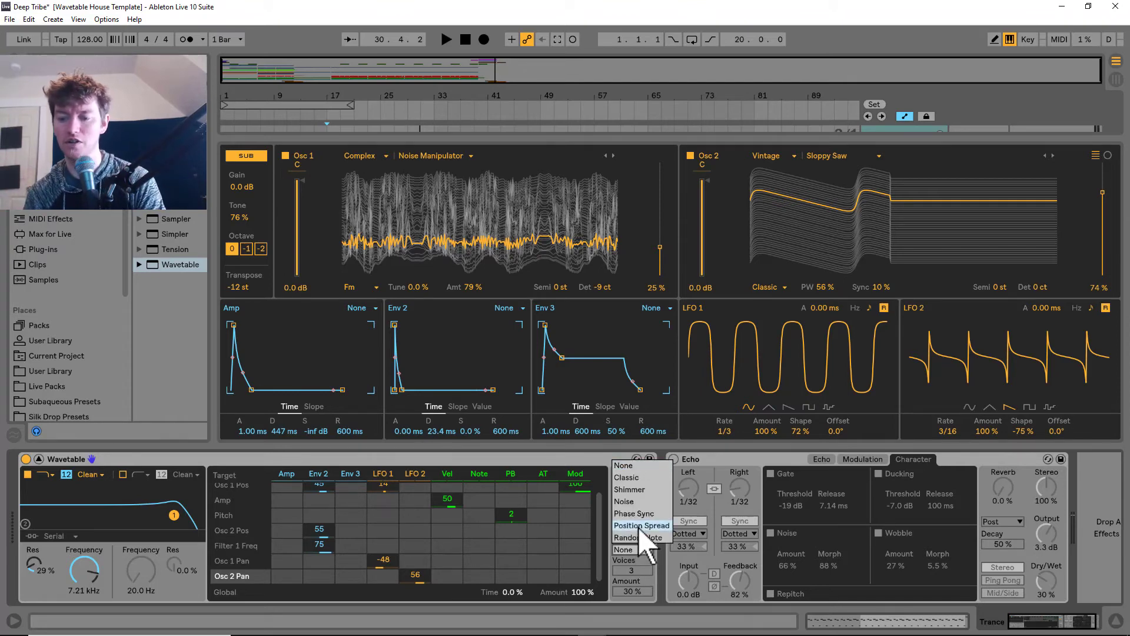
pyautogui.click(630, 489)
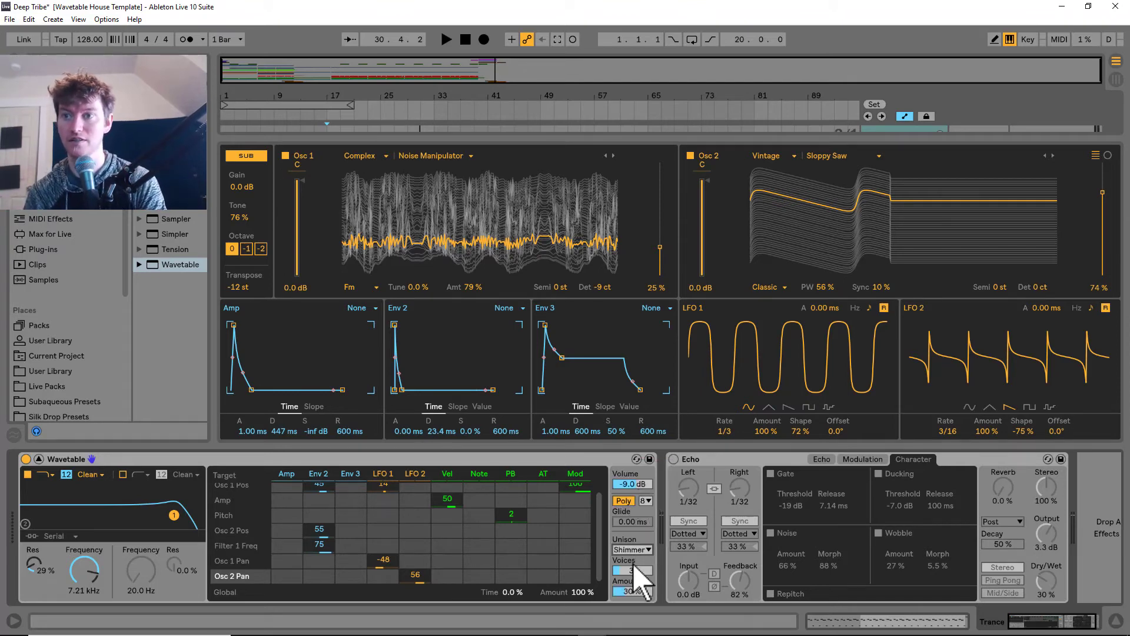
pyautogui.moveTo(639, 572); pyautogui.dragTo(639, 554)
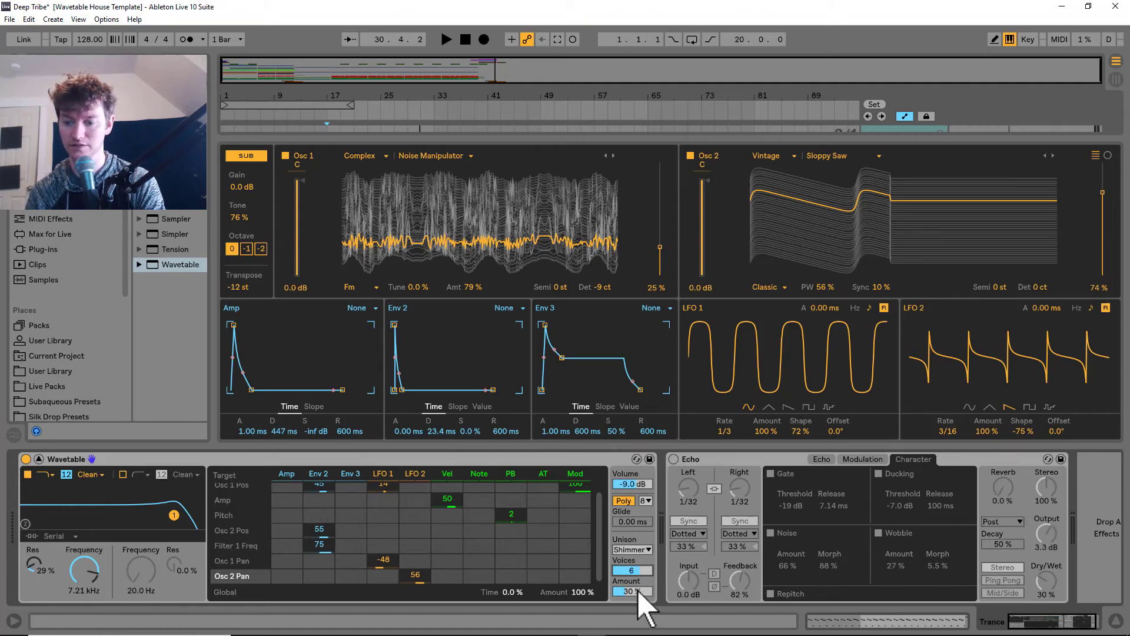
pyautogui.click(638, 591)
pyautogui.moveTo(632, 591)
pyautogui.mouseDown()
pyautogui.moveTo(632, 547)
pyautogui.moveTo(632, 572)
pyautogui.mouseUp()
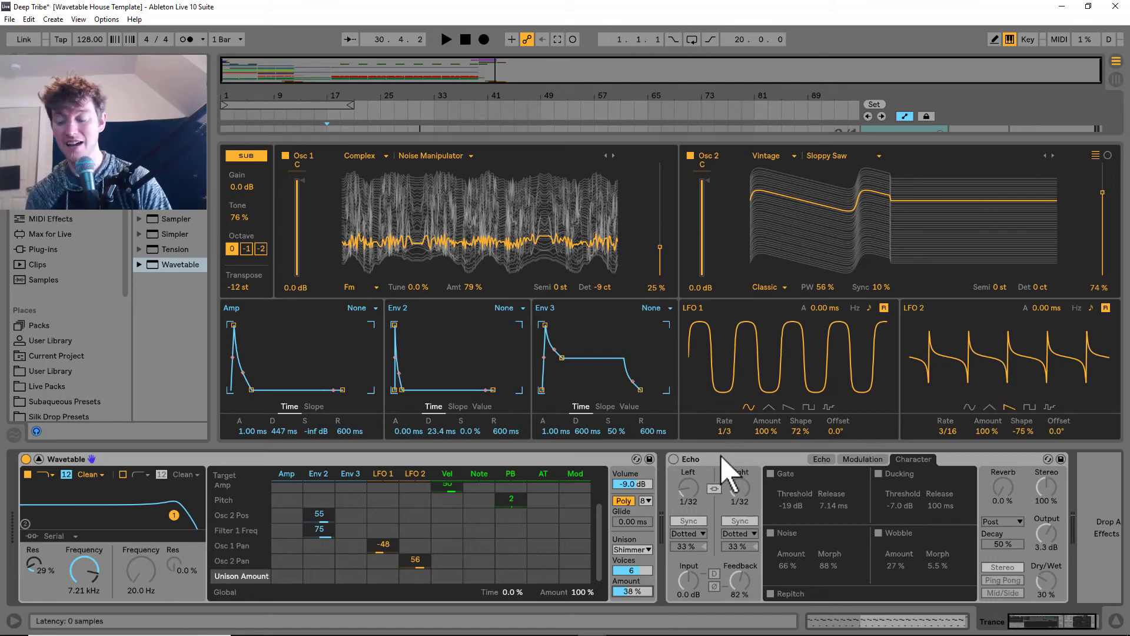
# - Enable the Echo effect after Wavetable and switch its noise off and back on to compare the sound
pyautogui.click(673, 460)
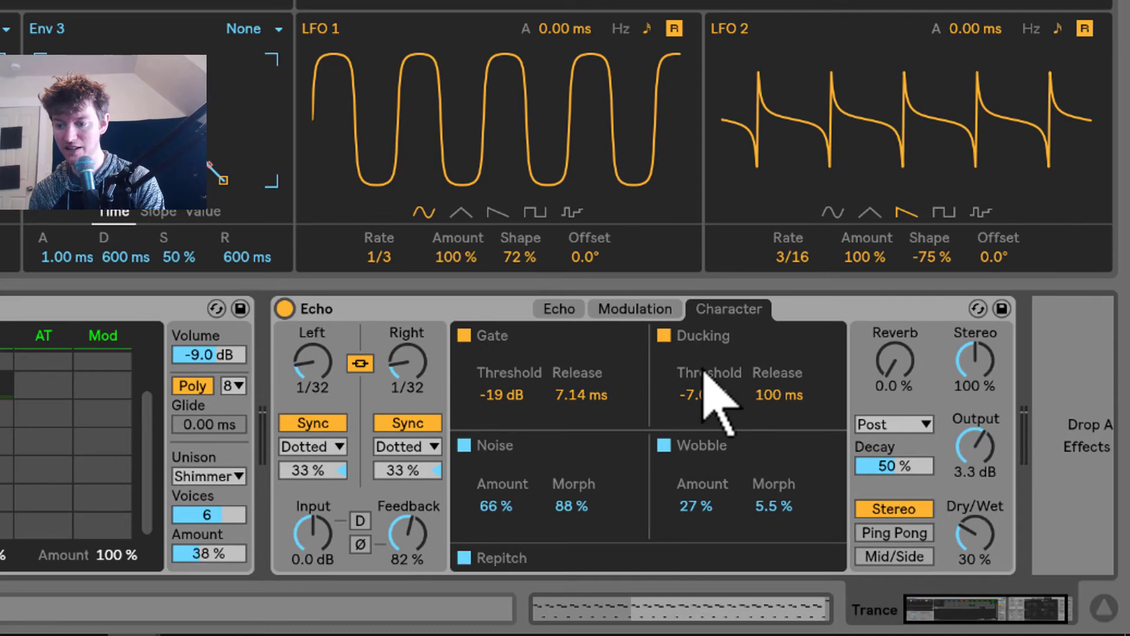
pyautogui.click(463, 445)
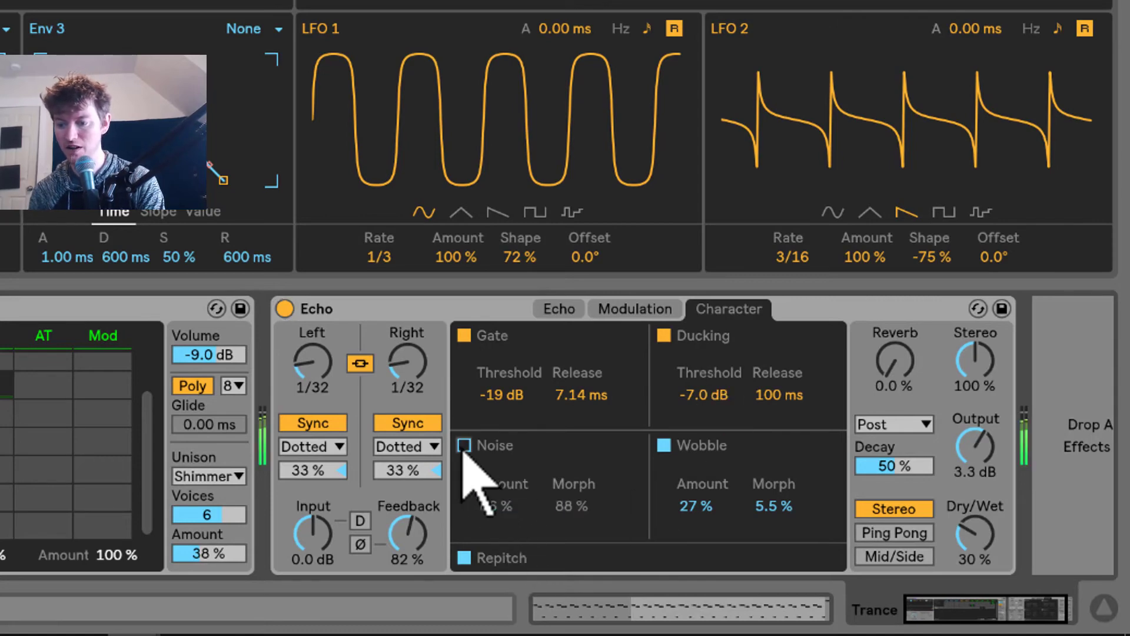
pyautogui.click(464, 447)
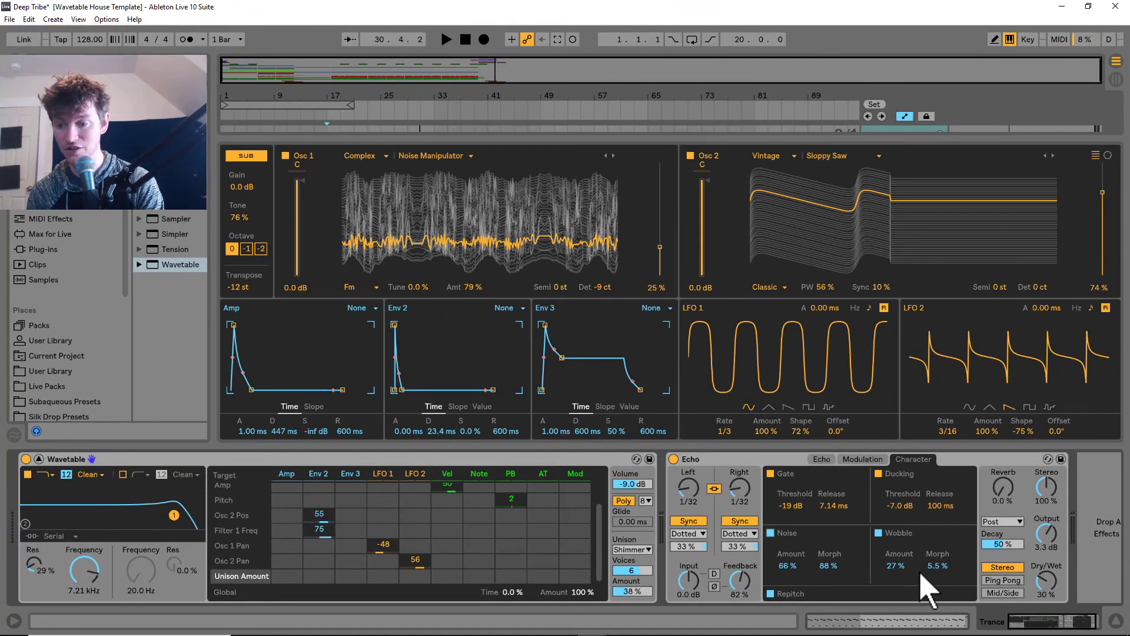
# - Add a second Echo at the end of the device chain and show its Character settings
pyautogui.moveTo(210, 247); pyautogui.dragTo(270, 246)
pyautogui.click(63, 205)
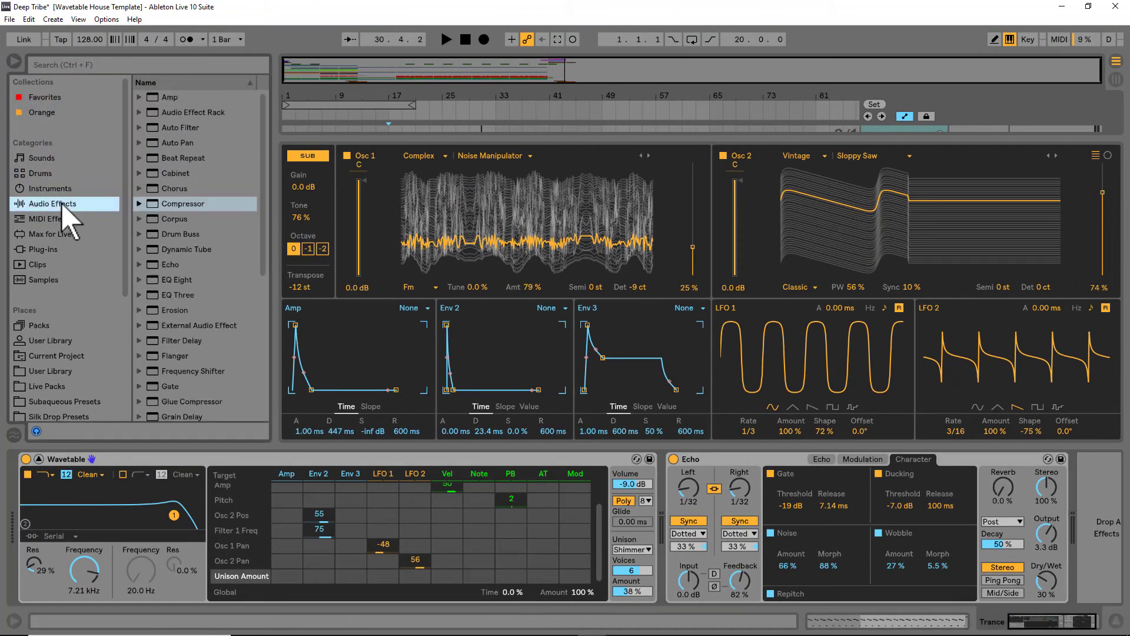
pyautogui.scroll(-4, 227, 215)
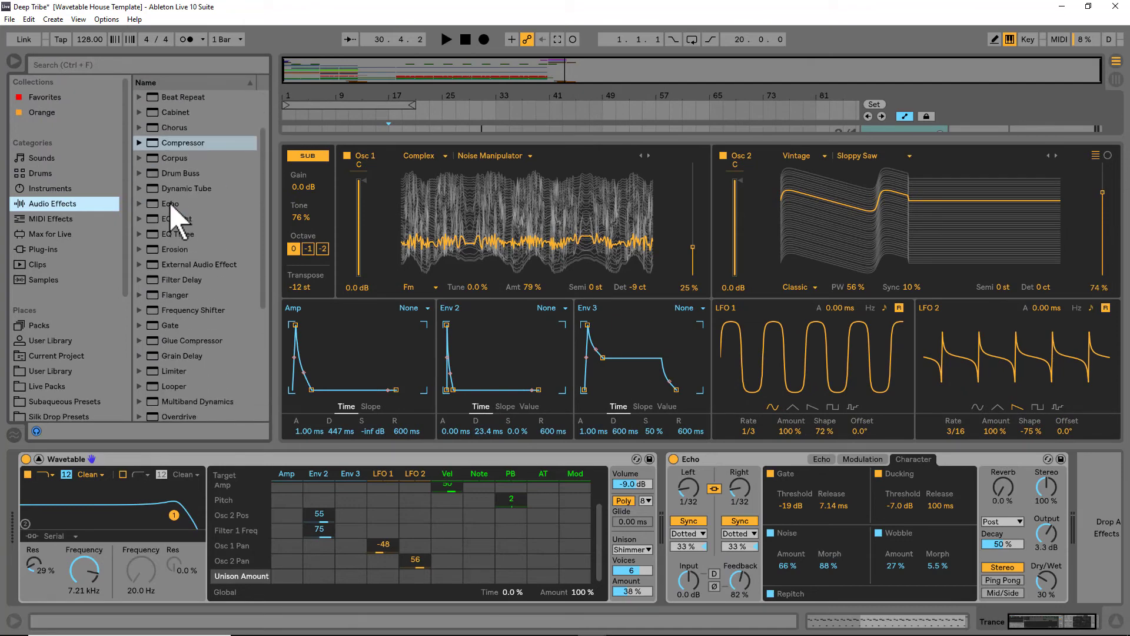
pyautogui.moveTo(220, 205); pyautogui.dragTo(1075, 493)
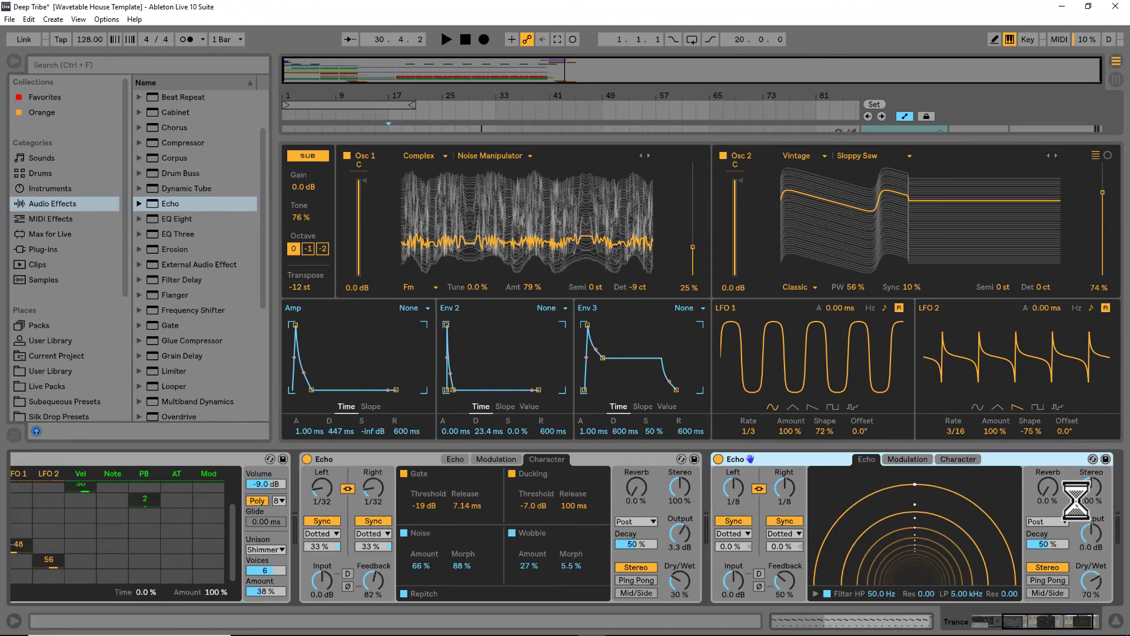
pyautogui.click(919, 460)
pyautogui.click(956, 459)
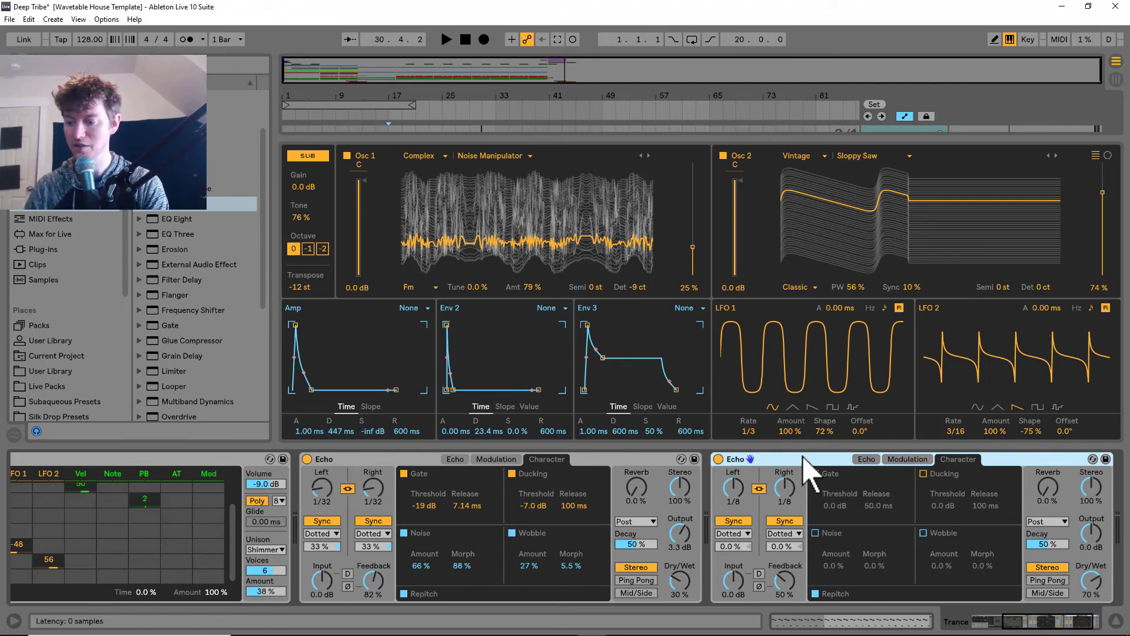
# - Delete the second Echo from the chain and return to the Wavetable and original Echo devices
pyautogui.press('Delete')
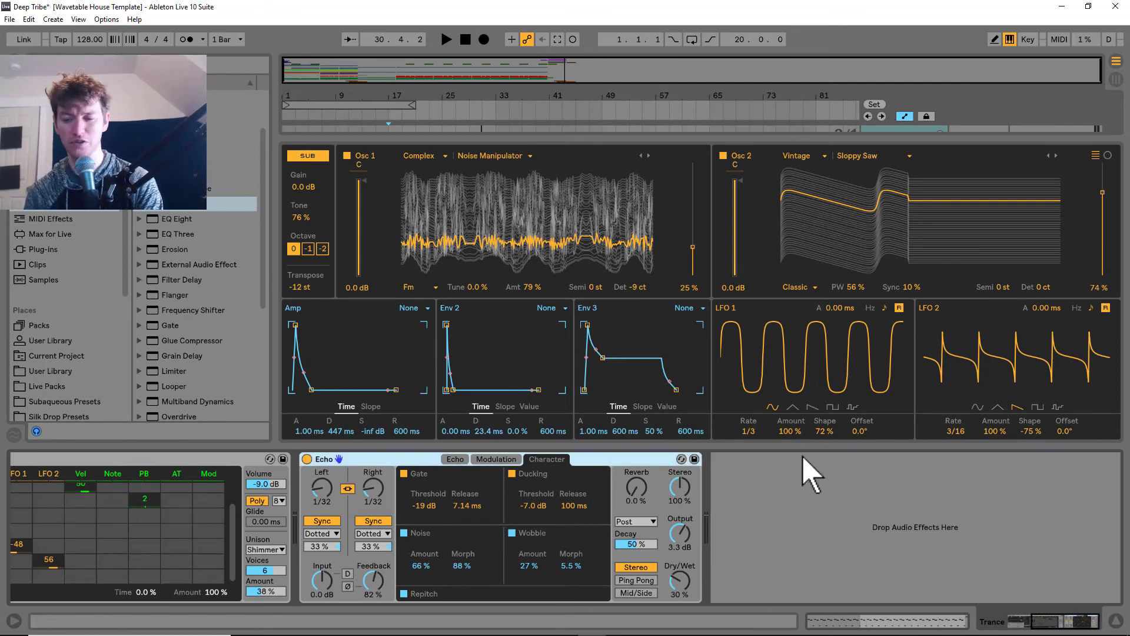
pyautogui.click(1063, 625)
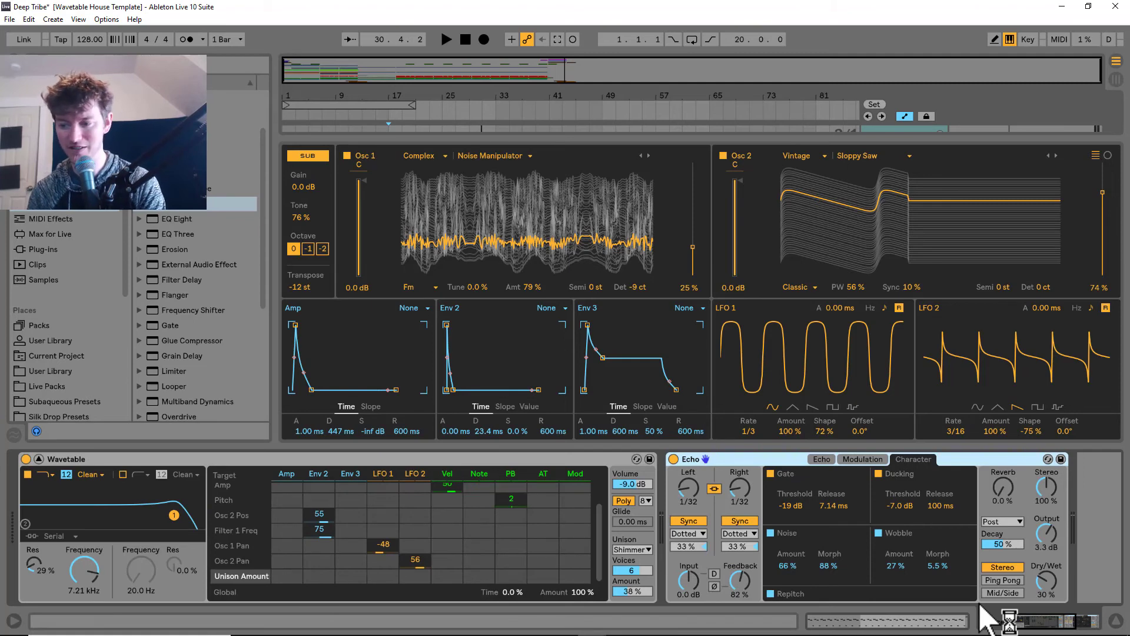